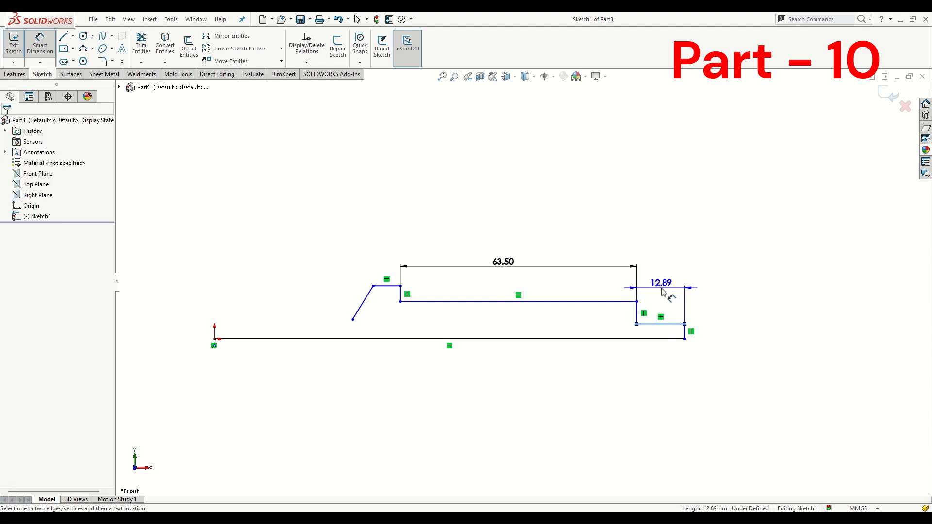
# Step: Dimension the short horizontal segment at the profile's right end and settle its length at 6 mm
pyautogui.write('10')
pyautogui.press('Return')
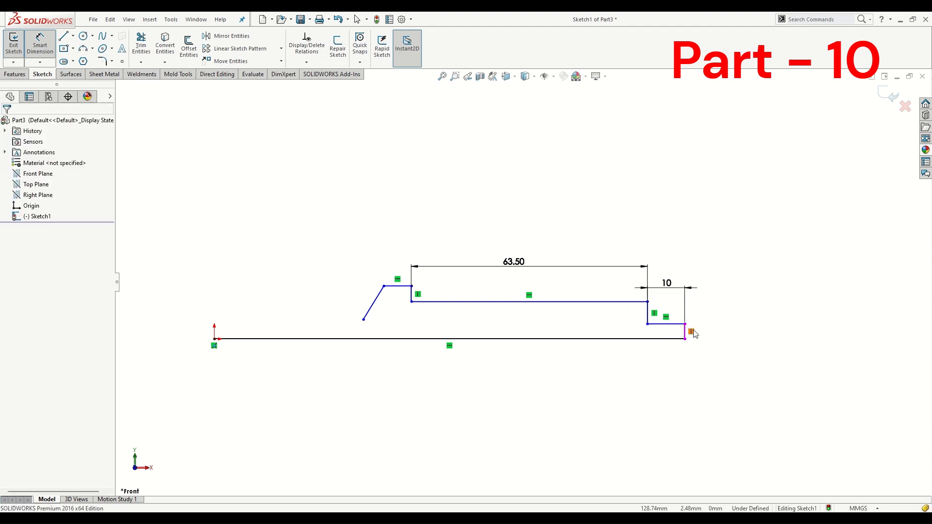
pyautogui.click(666, 288)
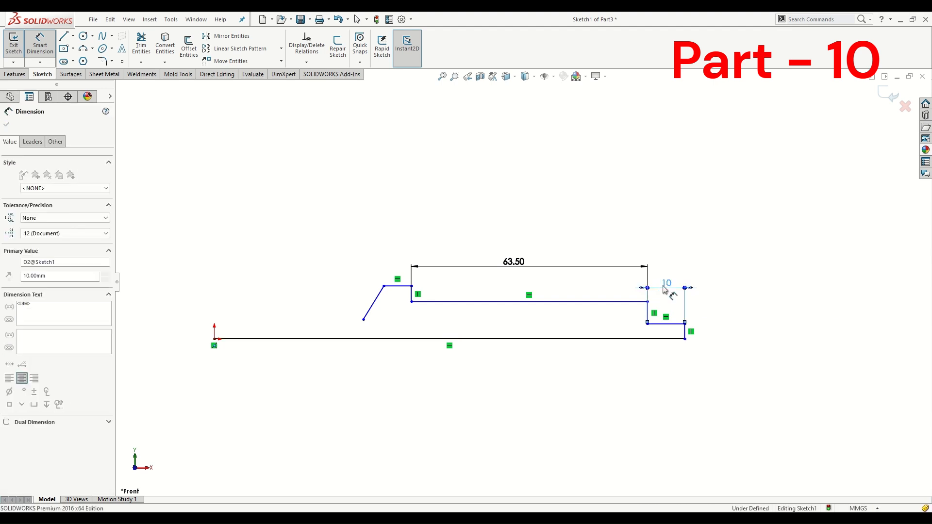
pyautogui.write('6')
pyautogui.press('Return')
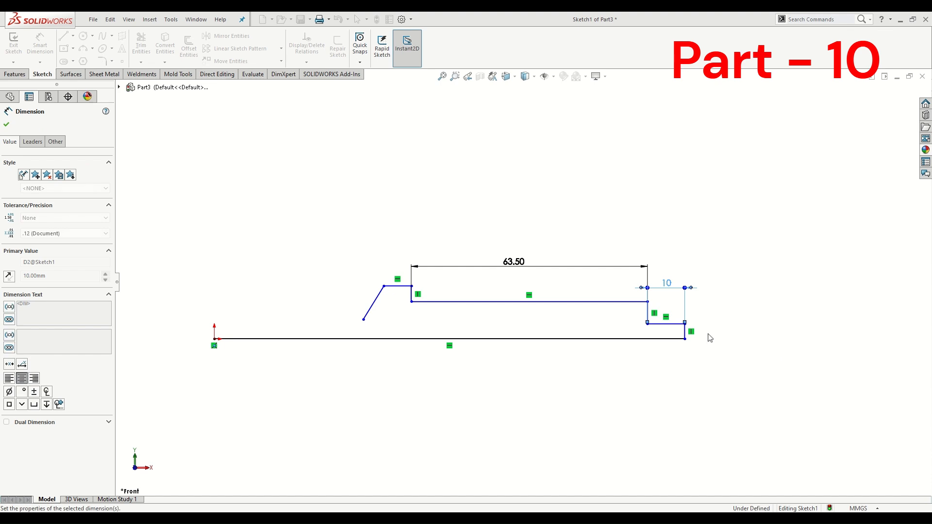
# Step: Dimension the vertical edge closing the profile's right end at 3 mm
pyautogui.scroll(-1, 692, 337)
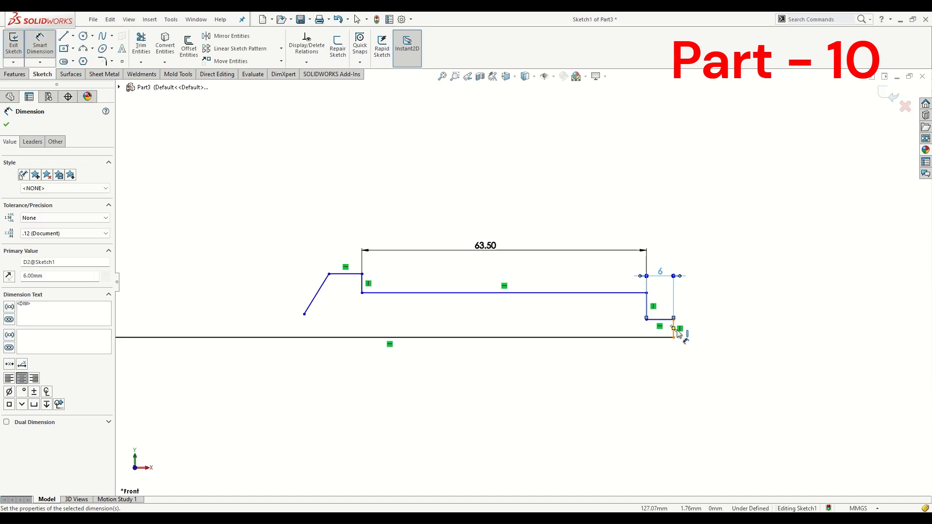
pyautogui.click(673, 328)
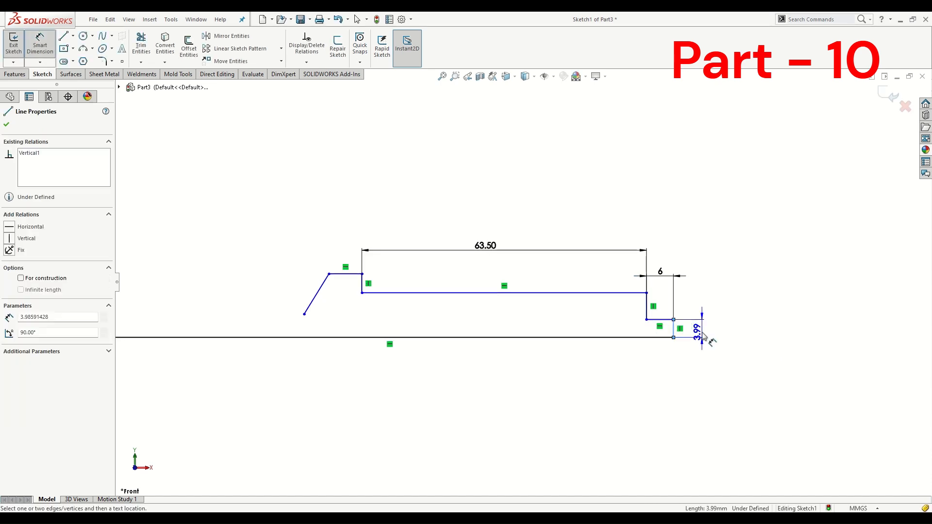
pyautogui.click(710, 300)
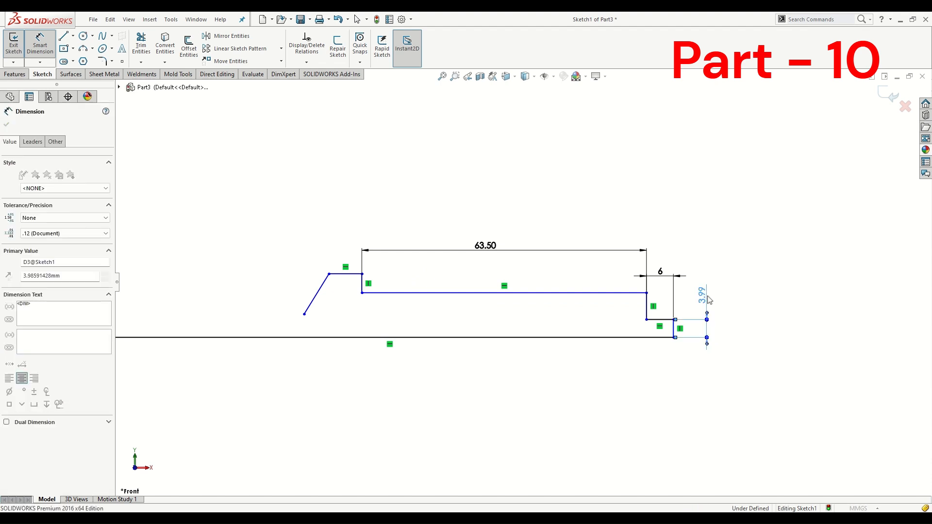
pyautogui.write('3')
pyautogui.press('Return')
pyautogui.click(635, 331)
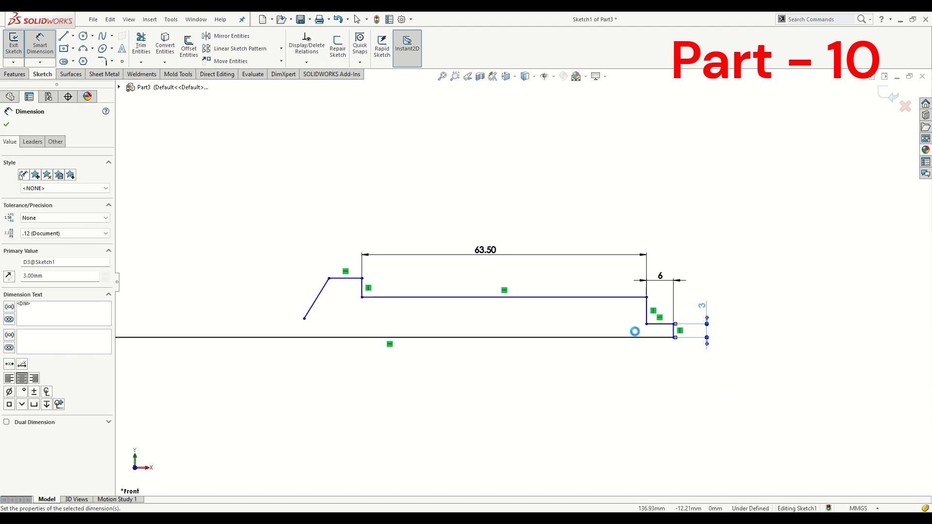
# Step: Dimension the distance between the long horizontal line and the baseline at 6.5 mm
pyautogui.click(621, 297)
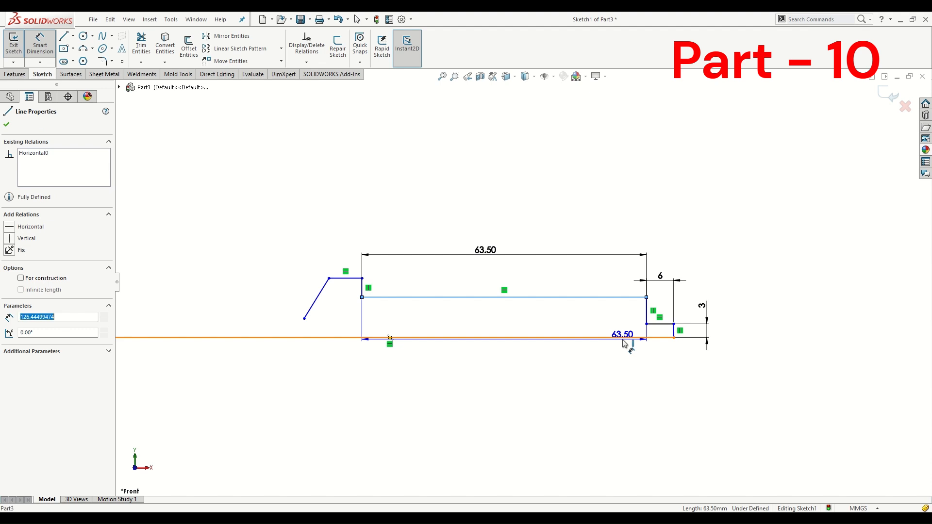
pyautogui.click(619, 337)
pyautogui.click(679, 432)
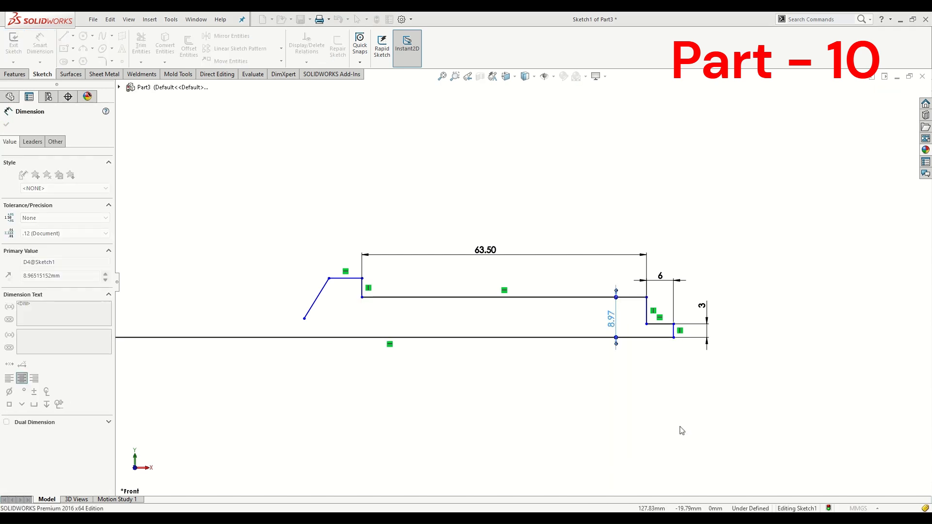
pyautogui.write('6.5')
pyautogui.press('Return')
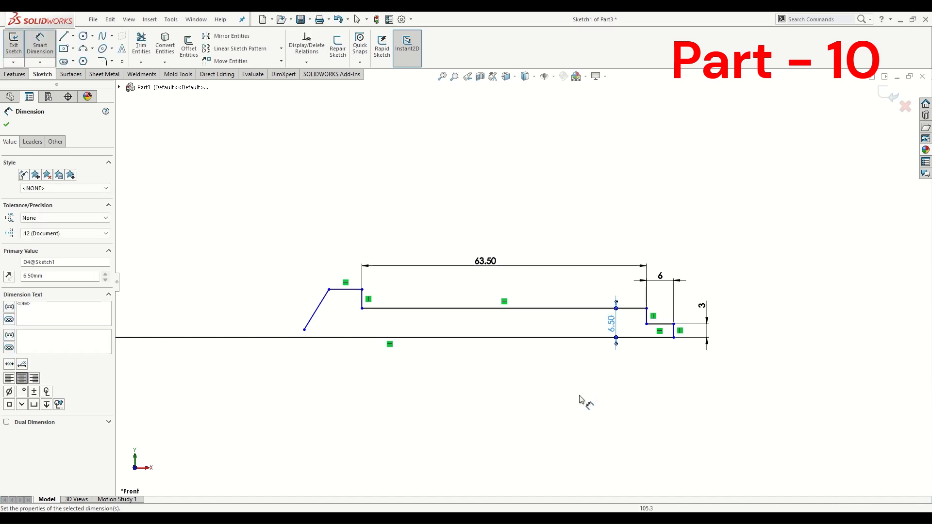
pyautogui.click(601, 365)
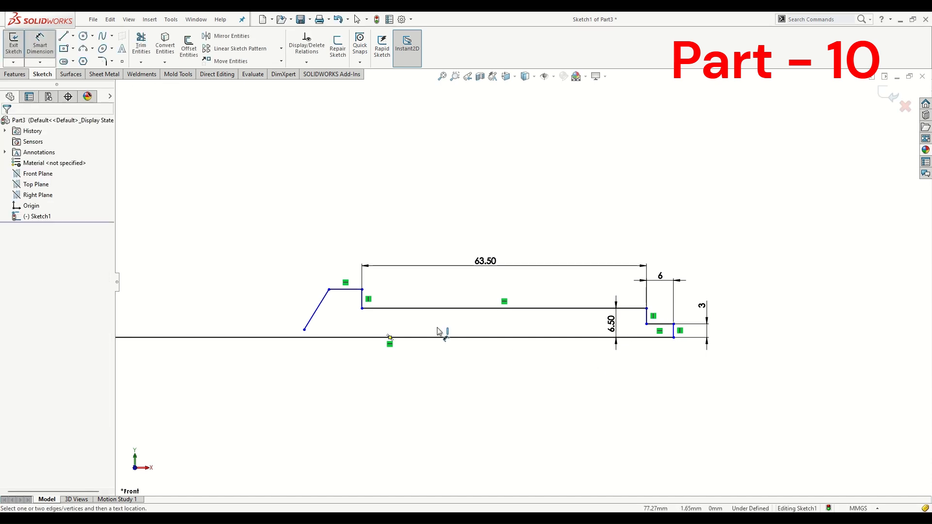
# Step: Dimension the height of the short raised horizontal line above the baseline at 10 mm
pyautogui.click(345, 289)
pyautogui.click(358, 338)
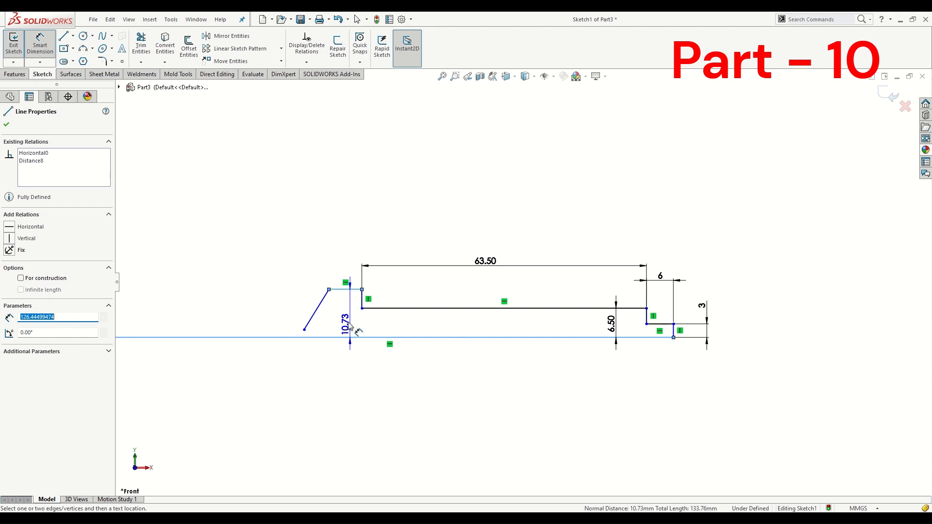
pyautogui.click(342, 321)
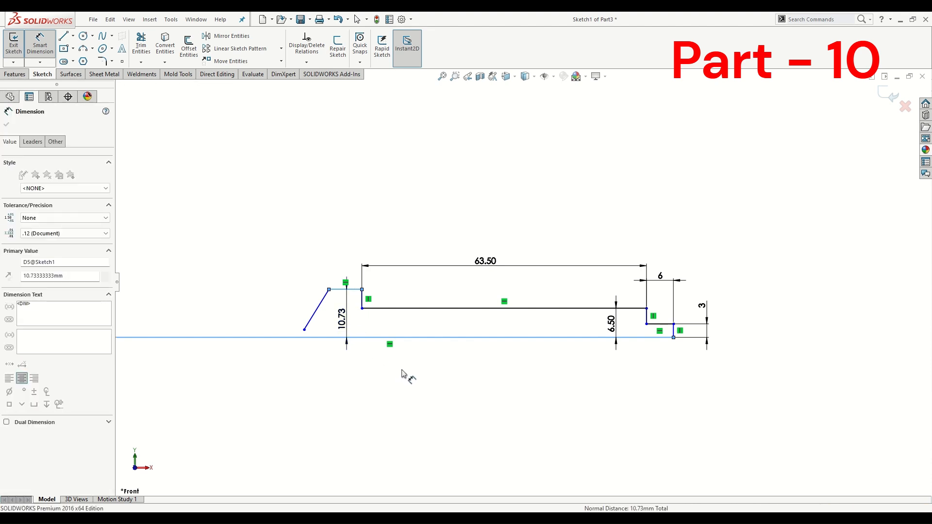
pyautogui.write('10')
pyautogui.press('Return')
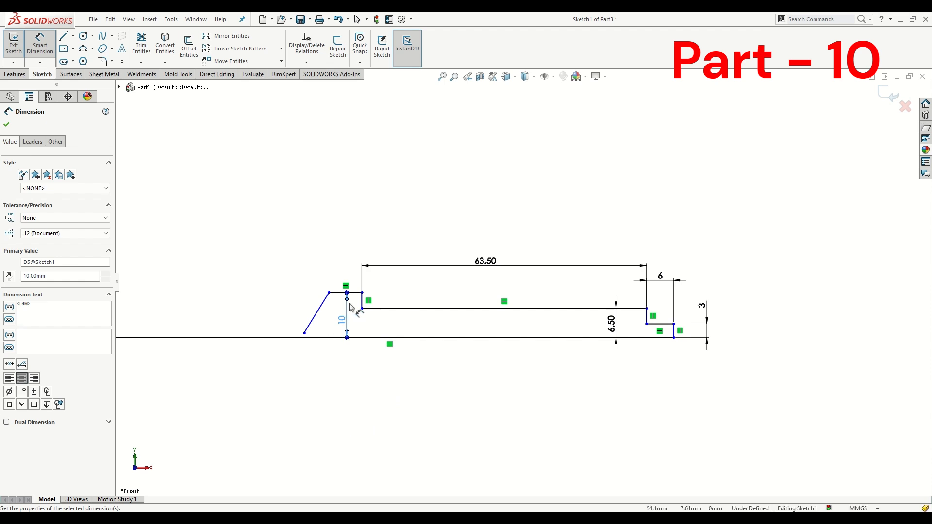
# Step: Dimension the length of the short raised horizontal line at 6 mm
pyautogui.click(352, 280)
pyautogui.click(349, 271)
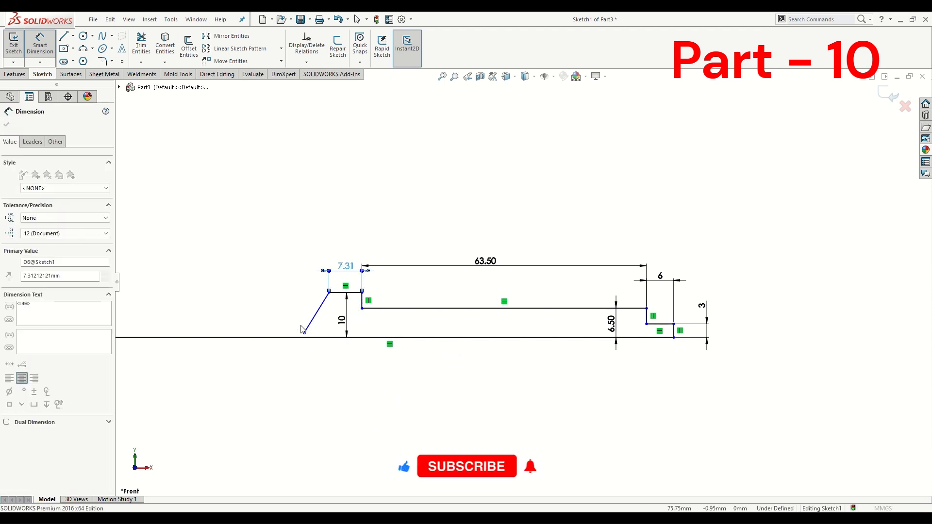
pyautogui.write('6')
pyautogui.press('Return')
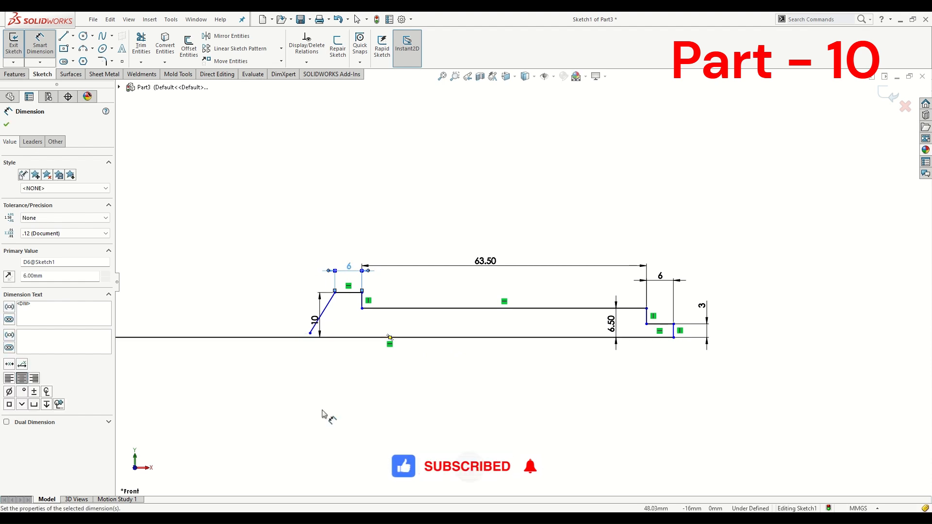
pyautogui.click(331, 428)
# Step: Shorten the slanted line by moving its free lower endpoint up toward the raised horizontal line
pyautogui.scroll(-1, 222, 334)
pyautogui.scroll(-3, 281, 328)
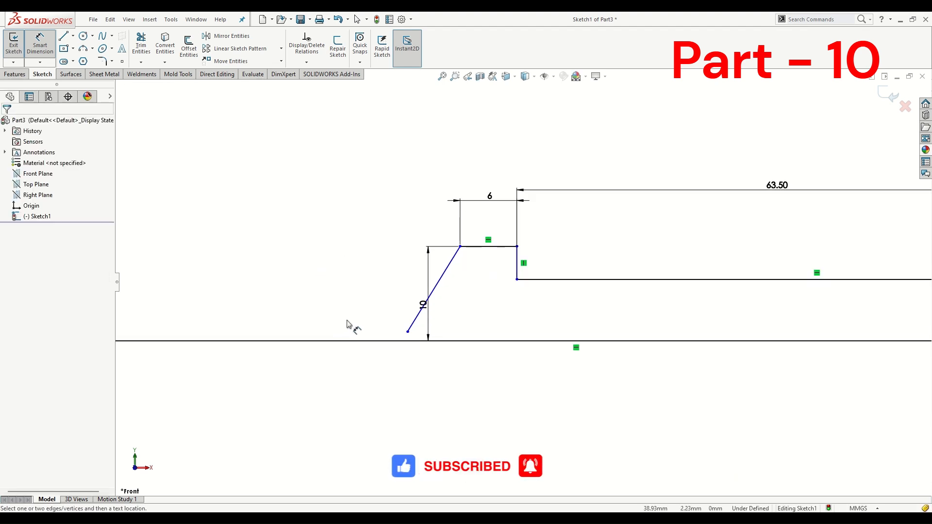
pyautogui.press('Escape')
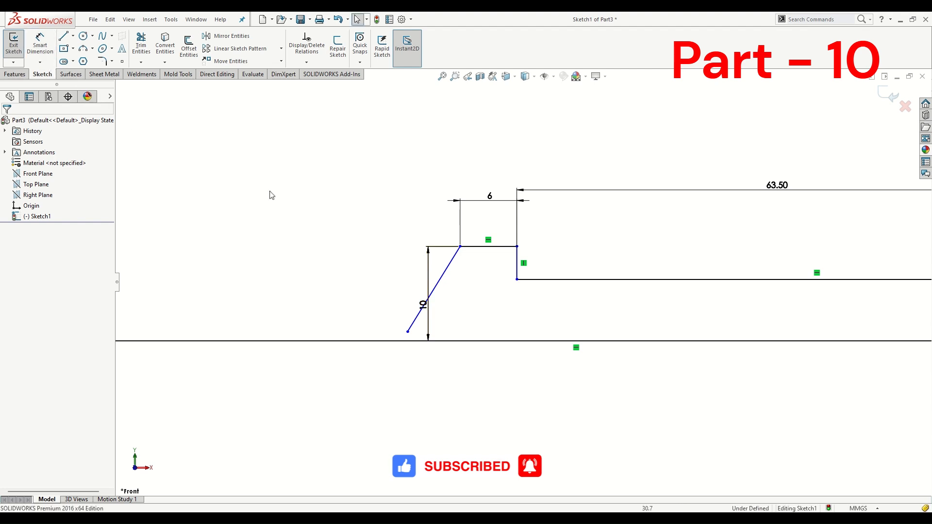
pyautogui.moveTo(408, 332); pyautogui.dragTo(438, 286)
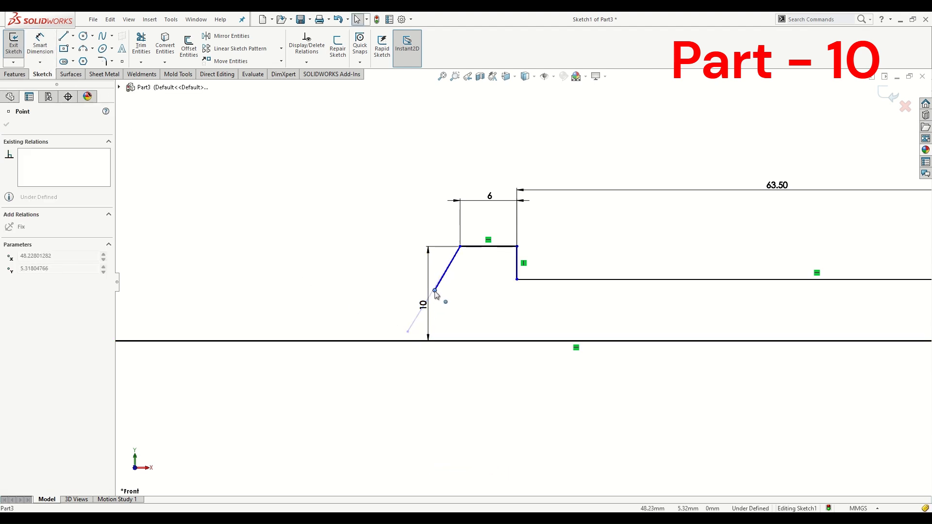
pyautogui.click(294, 284)
pyautogui.scroll(2, 383, 320)
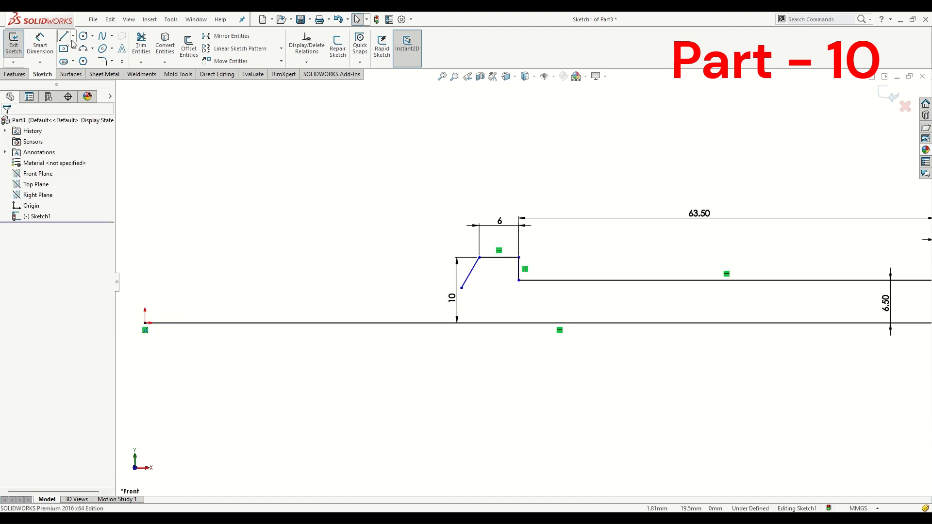
# Step: Dimension the horizontal distance from the origin to the slanted line's upper endpoint at 30 mm
pyautogui.click(40, 44)
pyautogui.click(481, 257)
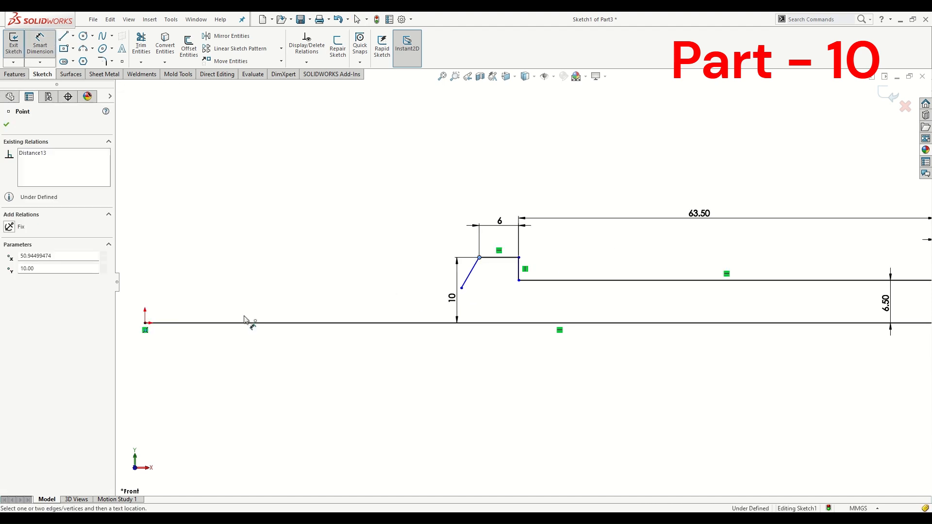
pyautogui.click(144, 324)
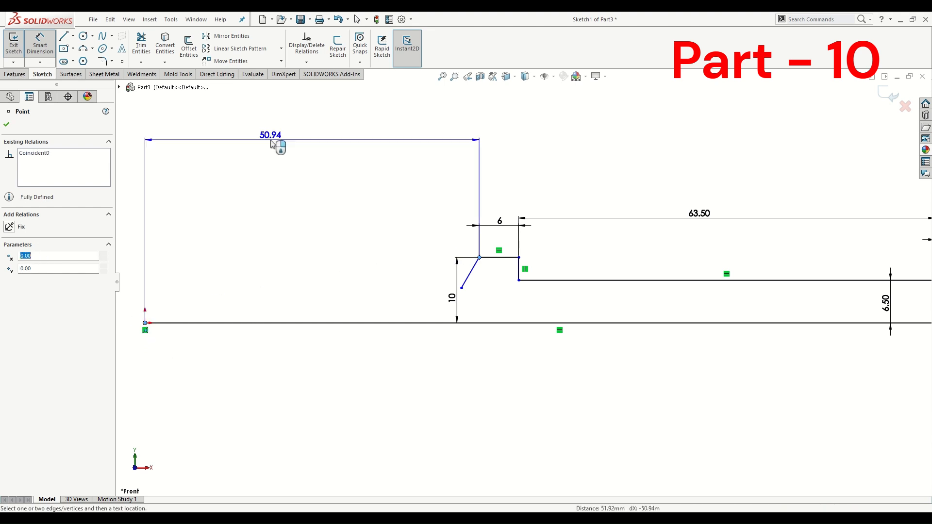
pyautogui.click(298, 133)
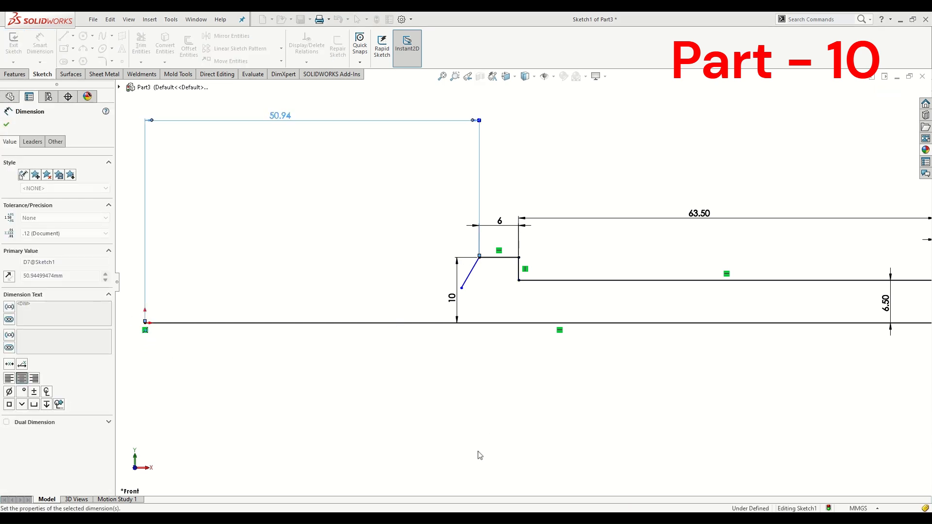
pyautogui.write('30')
pyautogui.press('Return')
pyautogui.click(248, 266)
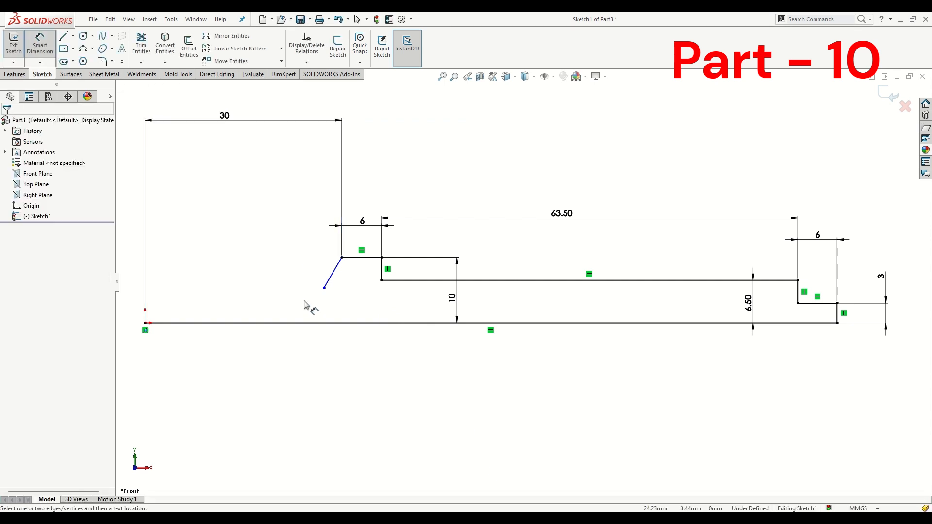
# Step: Draw a downward-bulging three-point arc of about 3.3 mm radius from the slanted line's lower end and make it tangent to that line
pyautogui.click(84, 51)
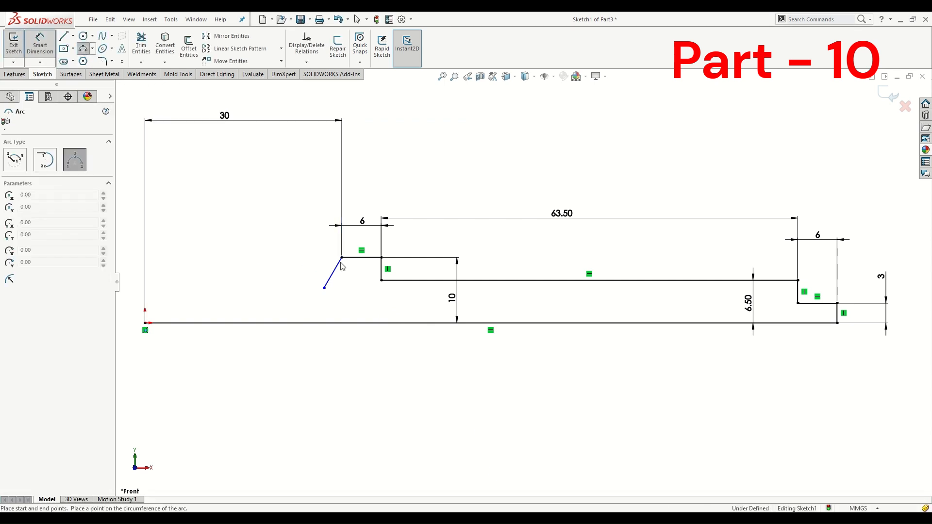
pyautogui.click(324, 288)
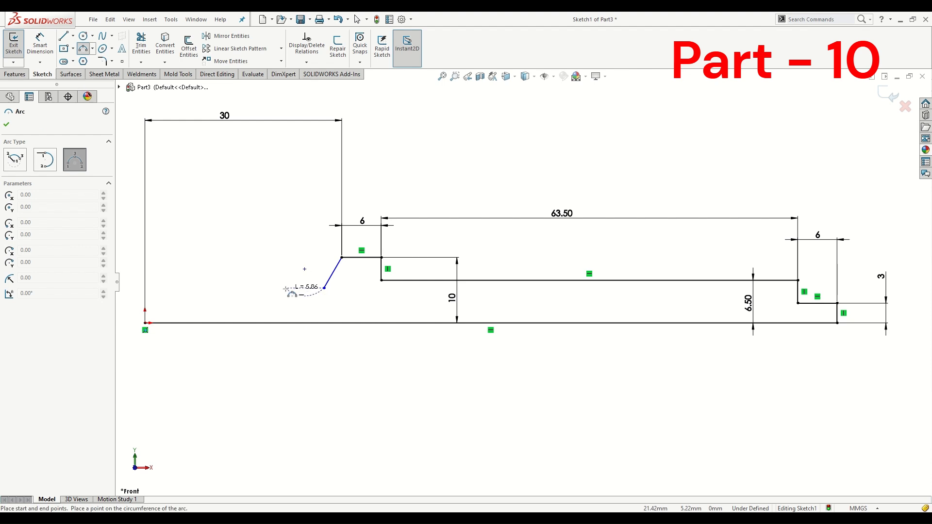
pyautogui.click(300, 299)
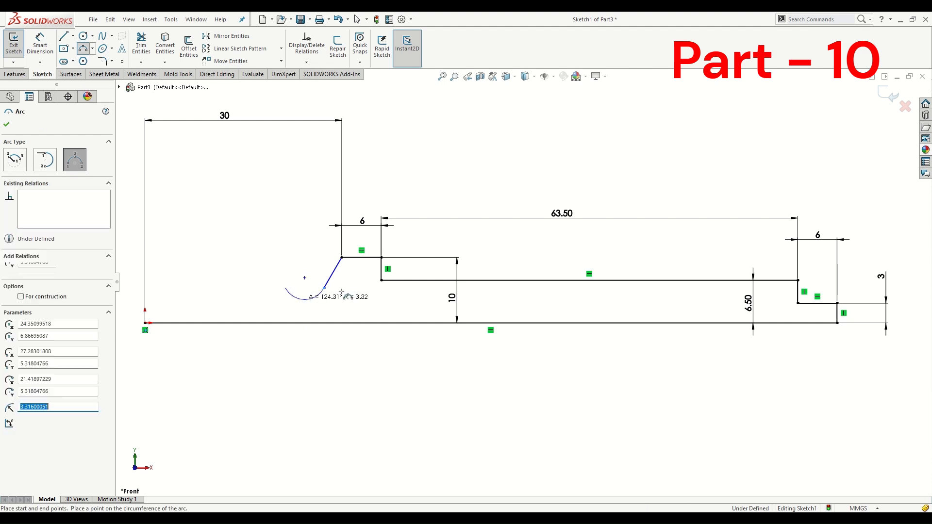
pyautogui.scroll(-5, 311, 296)
pyautogui.press('Escape')
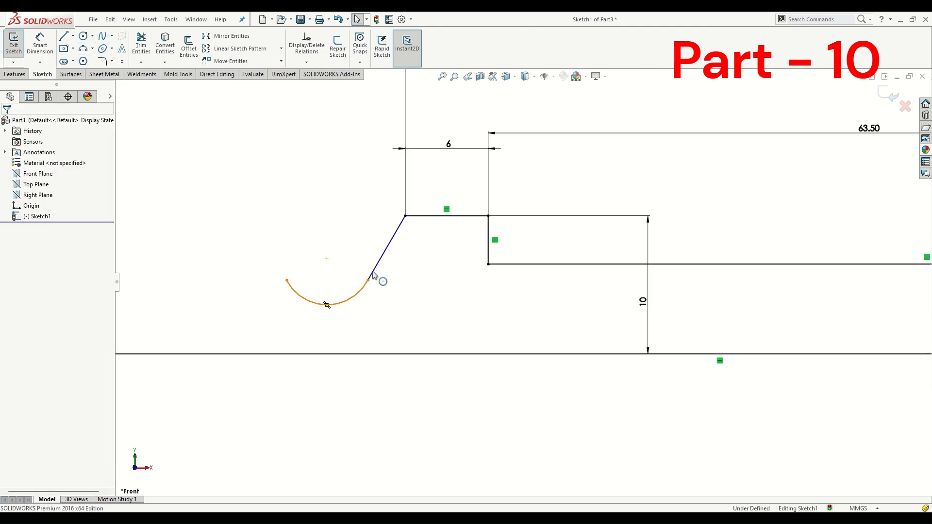
pyautogui.keyDown('ctrl'); pyautogui.click(374, 275); pyautogui.keyUp('ctrl')
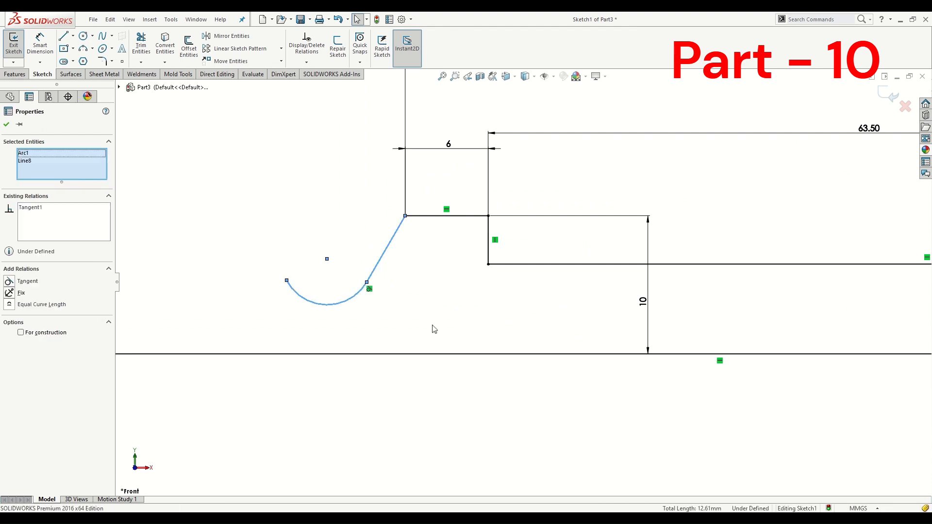
pyautogui.press('Escape')
# Step: Dimension the horizontal distance from the origin to the arc's center at 22.88 mm
pyautogui.scroll(4, 432, 326)
pyautogui.click(40, 44)
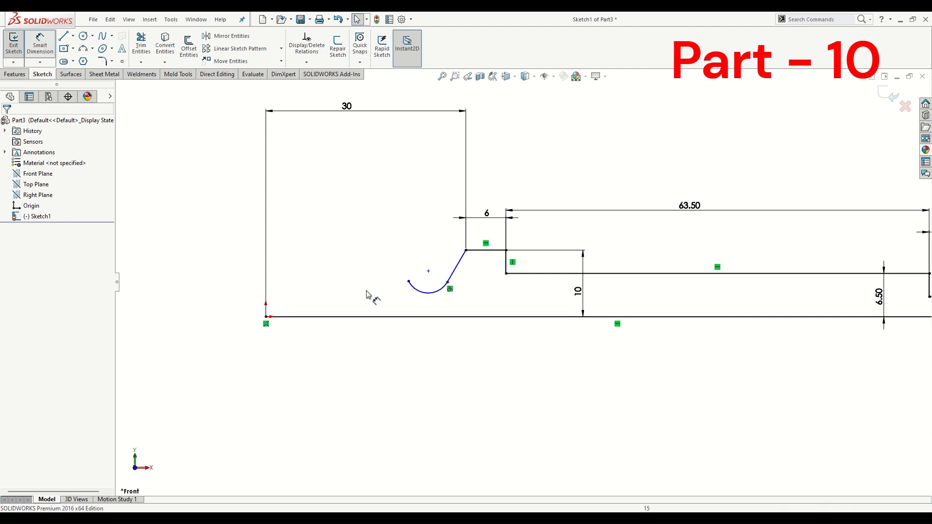
pyautogui.click(266, 317)
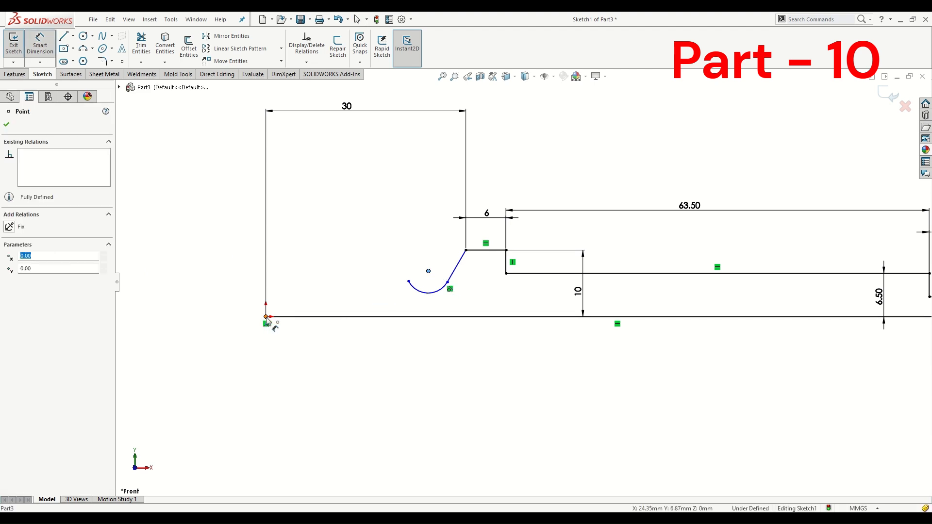
pyautogui.click(428, 271)
pyautogui.click(348, 384)
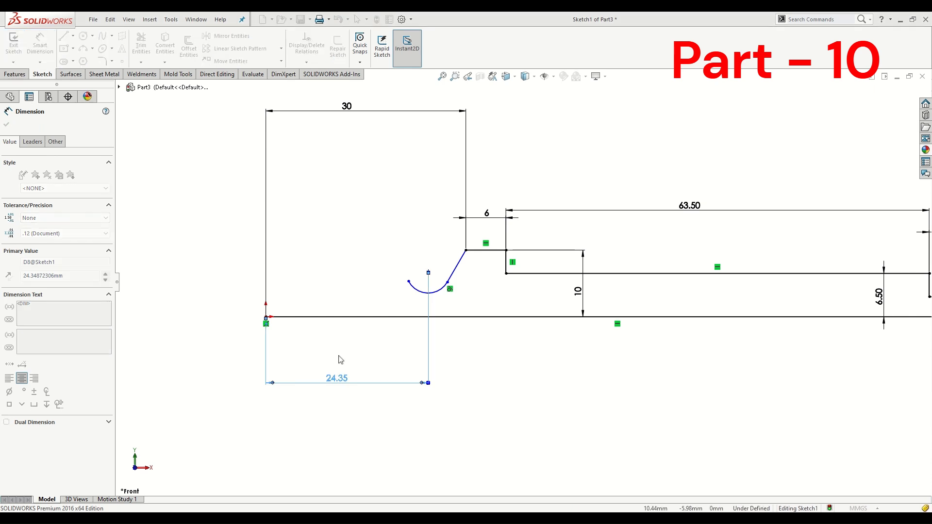
pyautogui.write('22.88')
pyautogui.press('Return')
pyautogui.click(518, 408)
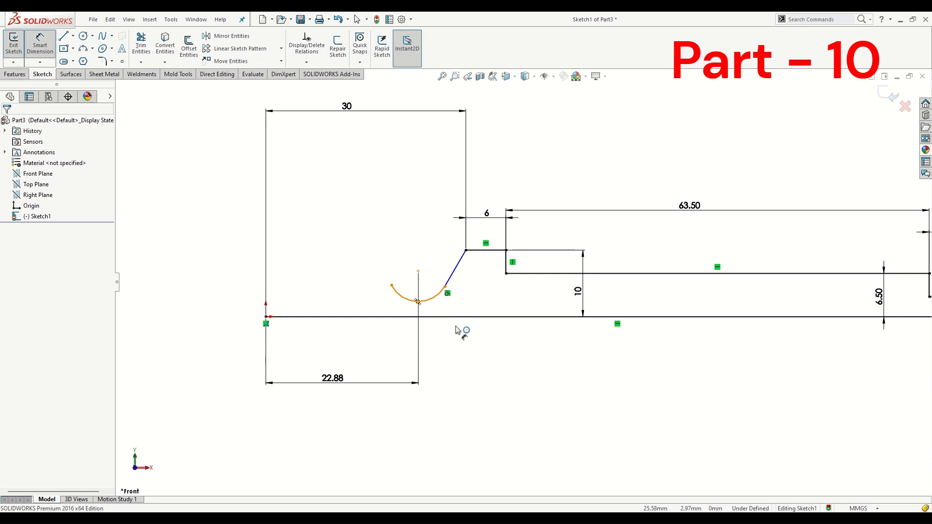
# Step: Dimension the radius of the downward-bulging arc at 4 mm
pyautogui.click(435, 297)
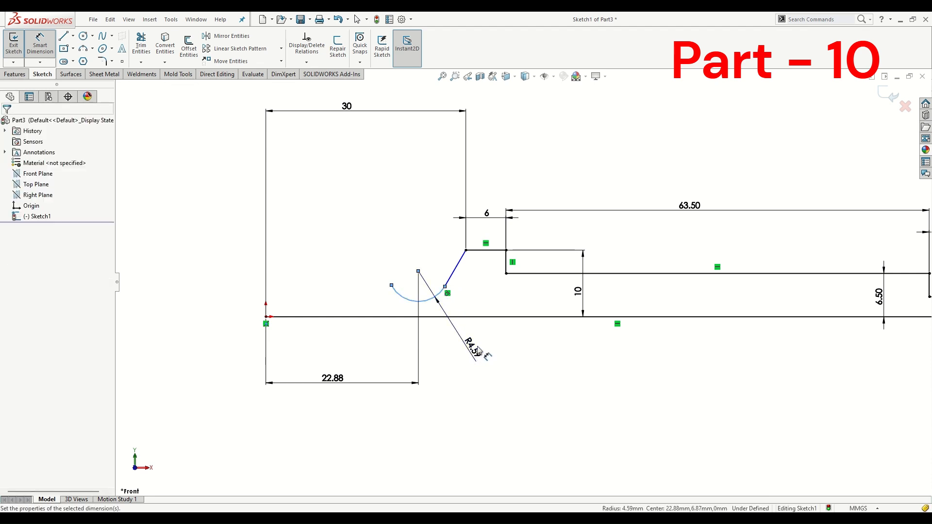
pyautogui.click(477, 350)
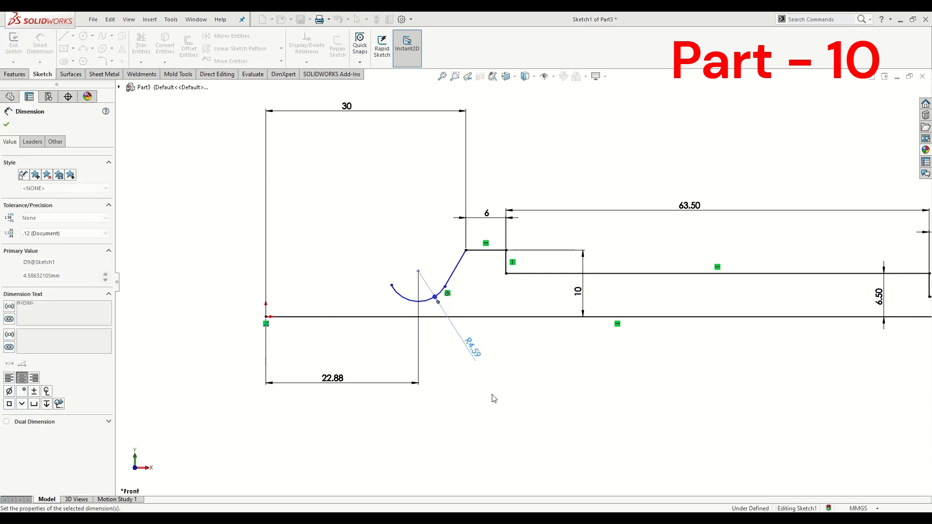
pyautogui.write('4')
pyautogui.press('Return')
pyautogui.click(620, 390)
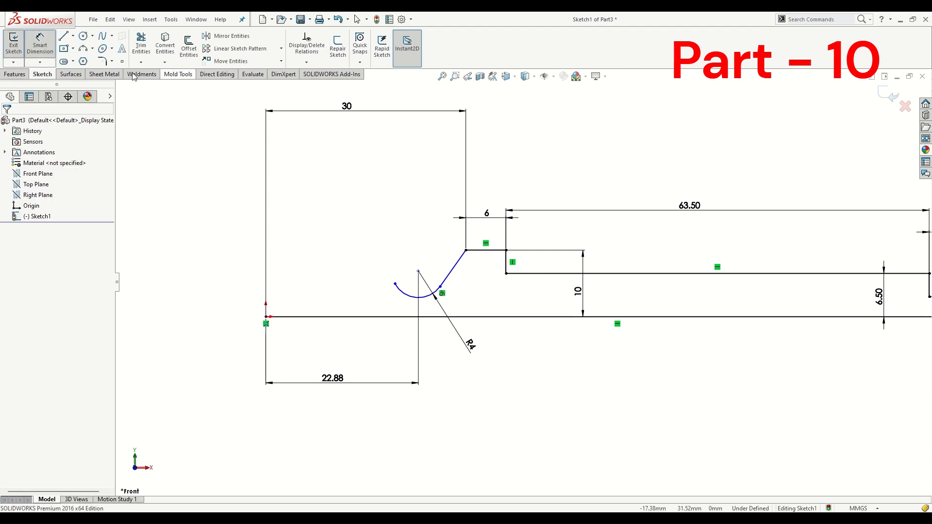
# Step: Draw an upward-bulging three-point arc of about 10.5 mm radius from the origin to the small arc's free end
pyautogui.click(265, 316)
pyautogui.click(394, 284)
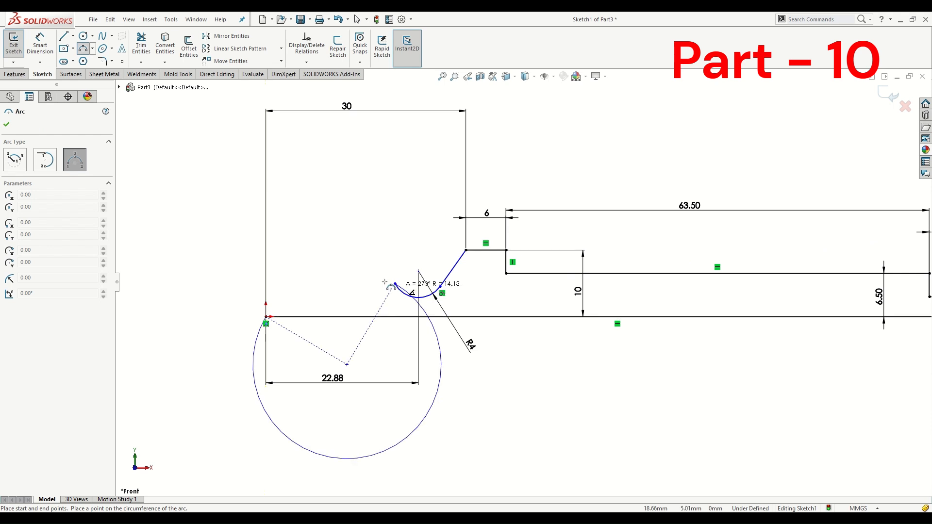
pyautogui.click(353, 252)
pyautogui.click(353, 253)
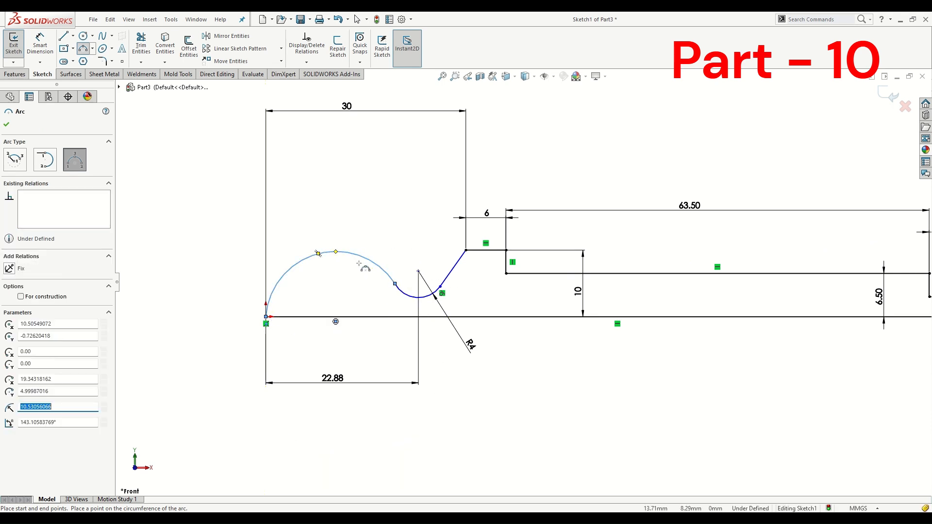
pyautogui.press('Escape')
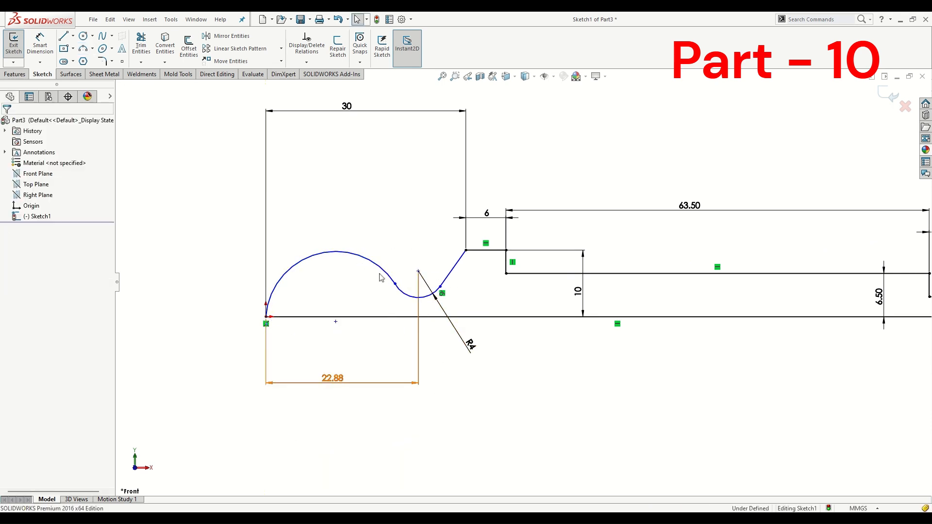
# Step: Sketch an open-bottomed rectangle of two vertical lines about 4.9 mm long joined by a horizontal line, straddling the large arc's crest
pyautogui.scroll(-1, 261, 256)
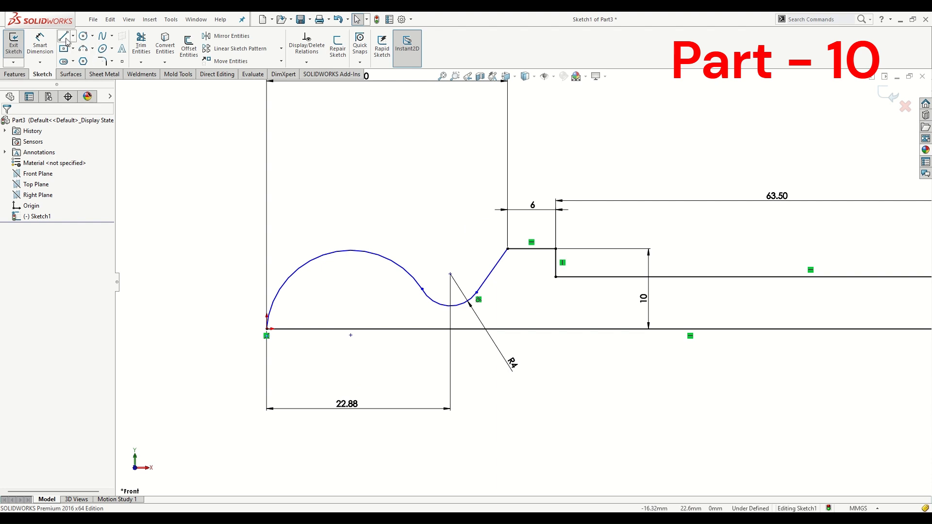
pyautogui.press('l')
pyautogui.click(323, 268)
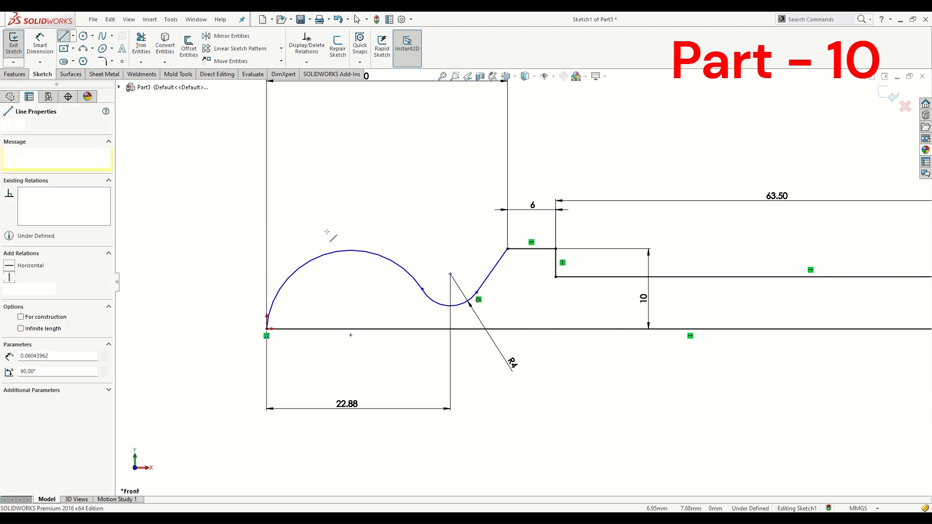
pyautogui.click(322, 229)
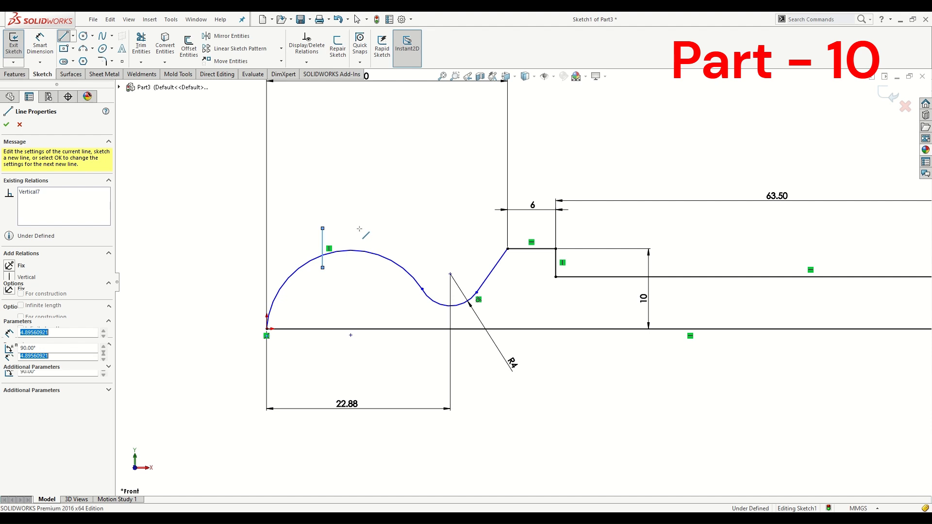
pyautogui.click(367, 228)
pyautogui.click(366, 268)
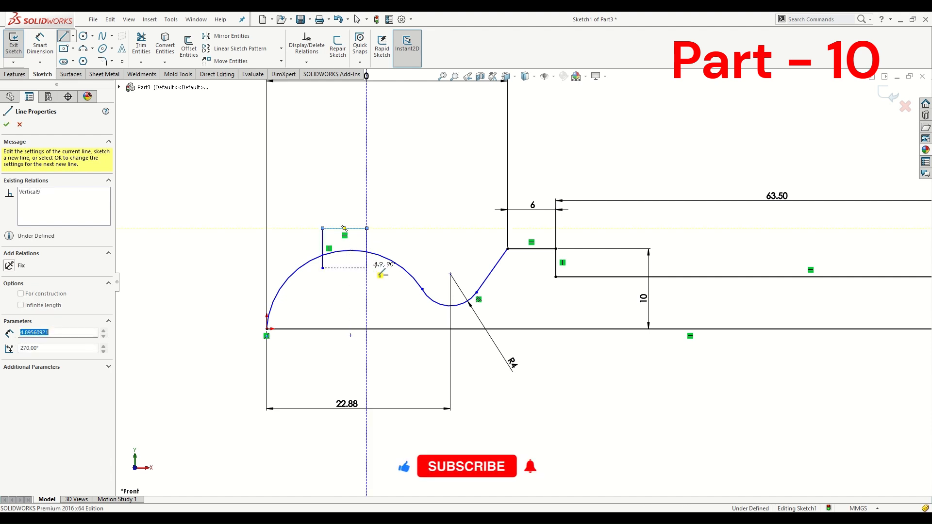
pyautogui.press('Escape')
# Step: Trim the parts of the two vertical lines that extend below the large arc using Power trim
pyautogui.scroll(-1, 330, 239)
pyautogui.scroll(-1, 331, 243)
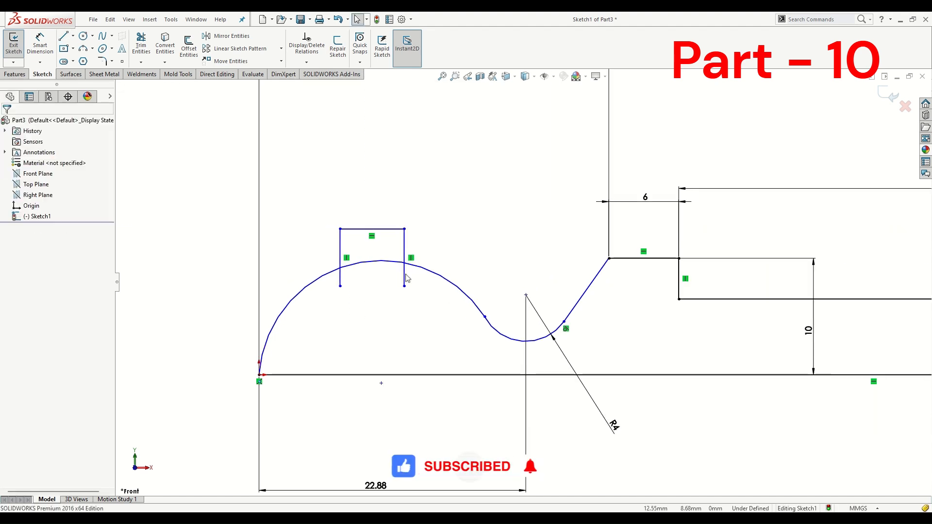
pyautogui.click(141, 45)
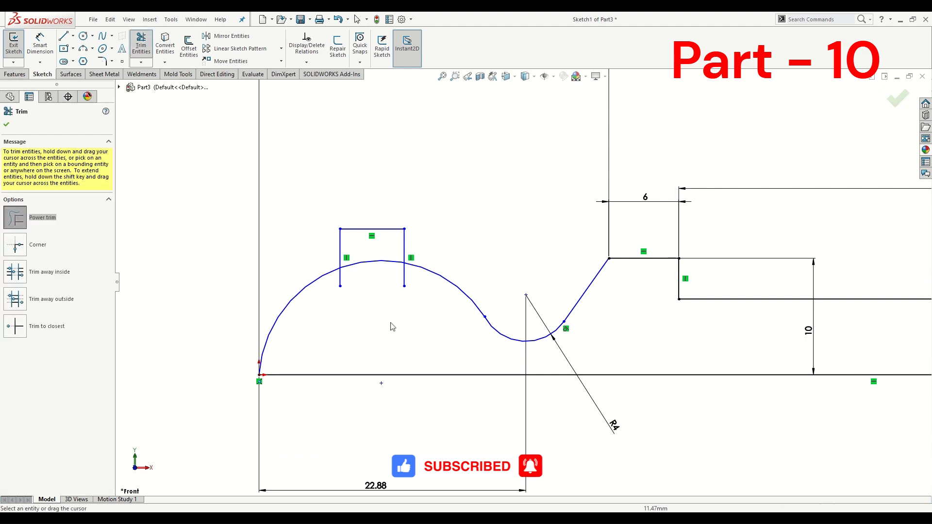
pyautogui.moveTo(407, 284); pyautogui.dragTo(412, 291)
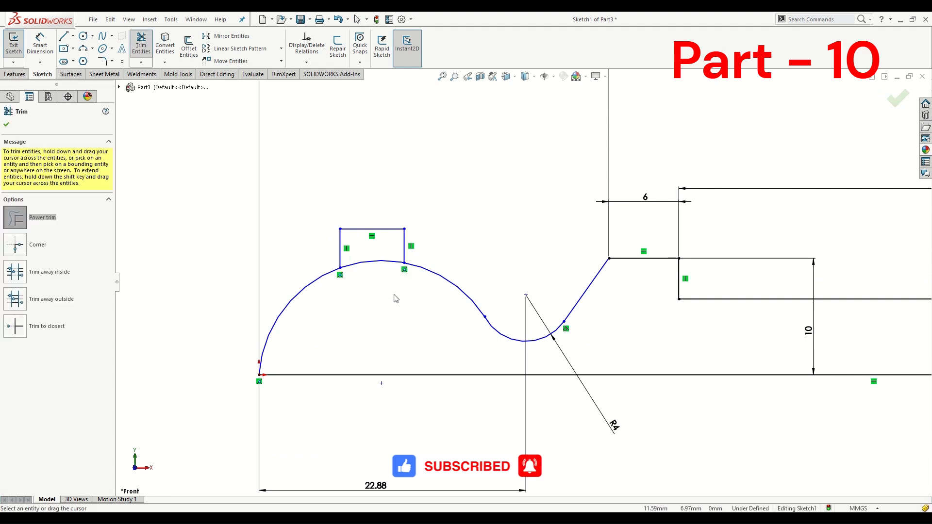
pyautogui.click(40, 44)
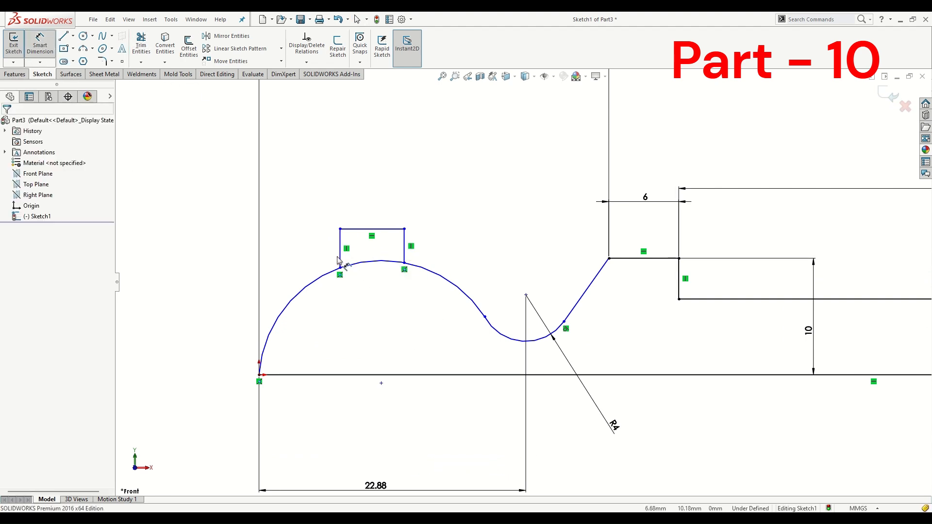
pyautogui.click(340, 247)
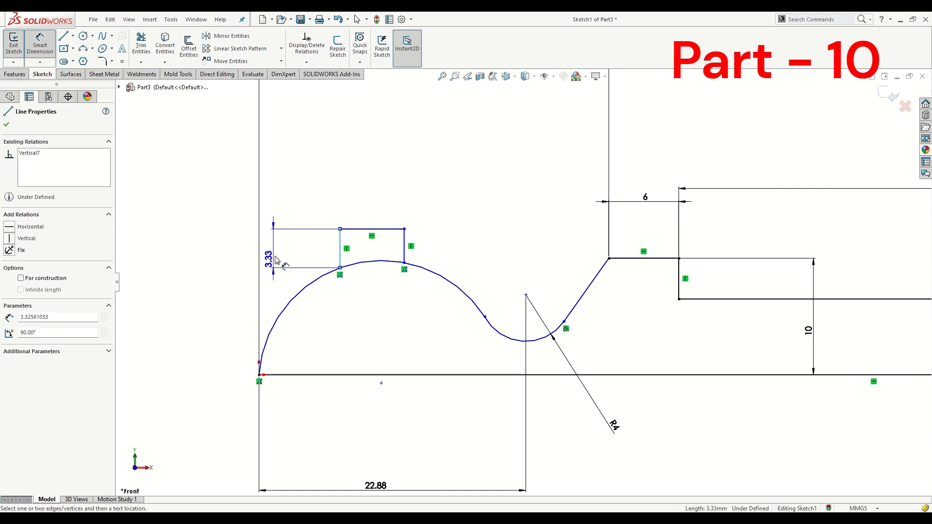
pyautogui.press('Escape')
pyautogui.press('Escape')
# Step: Dimension the horizontal distance from the origin to the nearer vertical line above the large arc at 7.5 mm
pyautogui.click(38, 60)
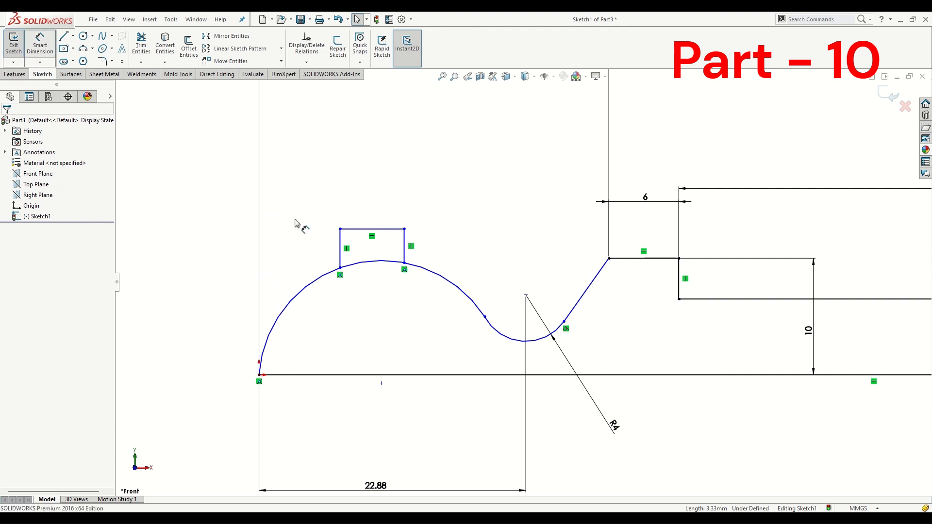
pyautogui.click(339, 248)
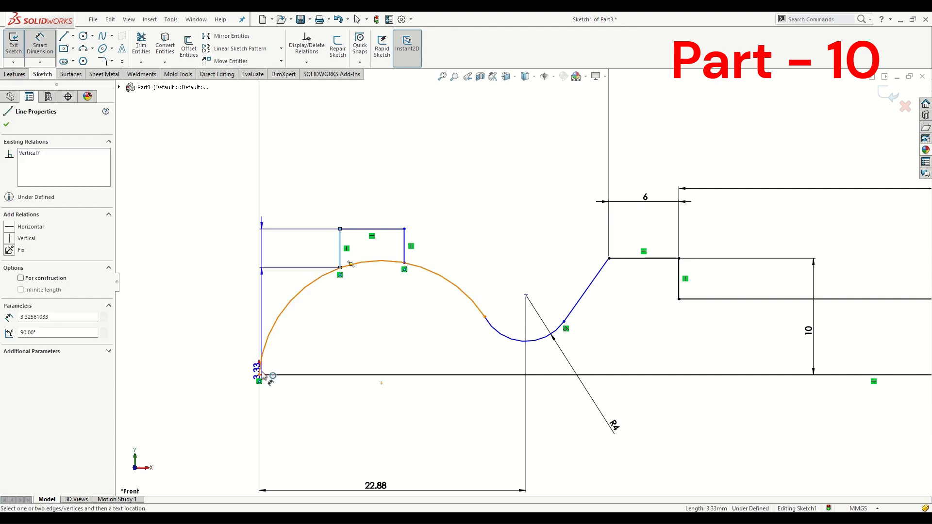
pyautogui.click(259, 292)
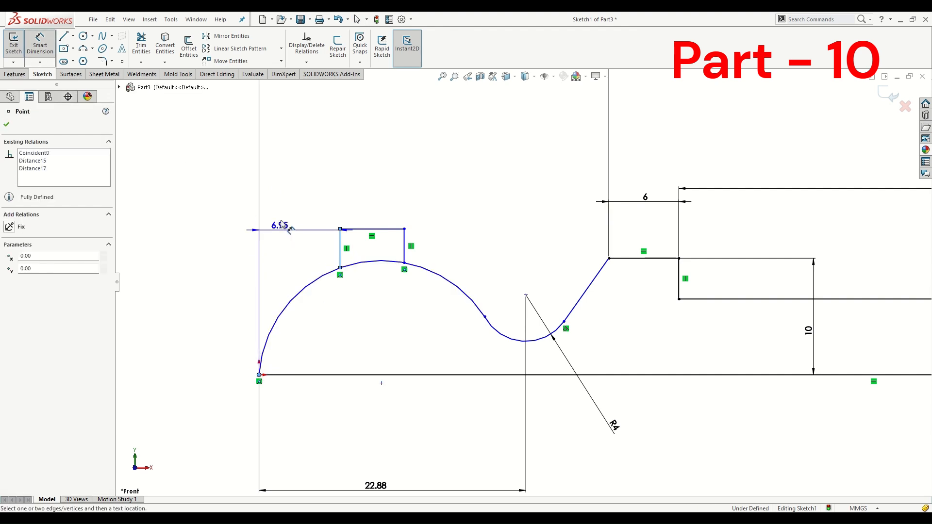
pyautogui.click(285, 193)
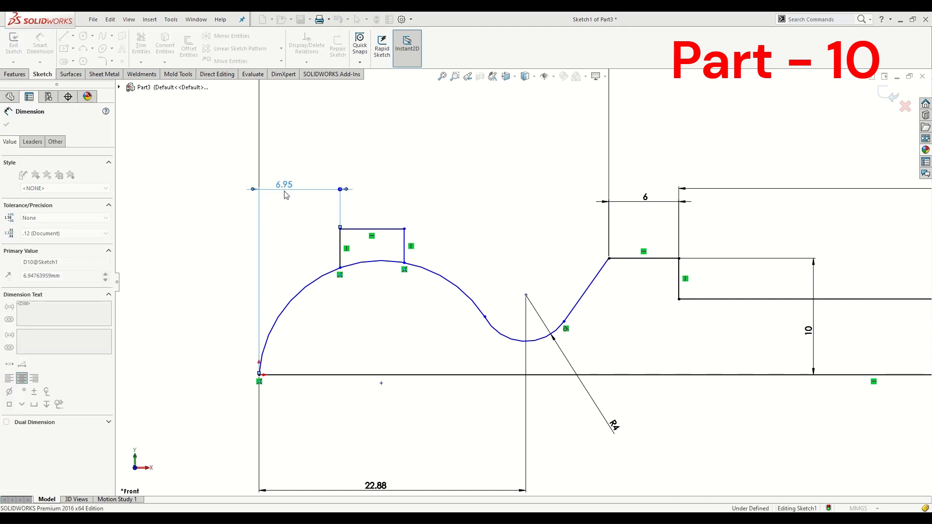
pyautogui.write('7.5')
pyautogui.press('Return')
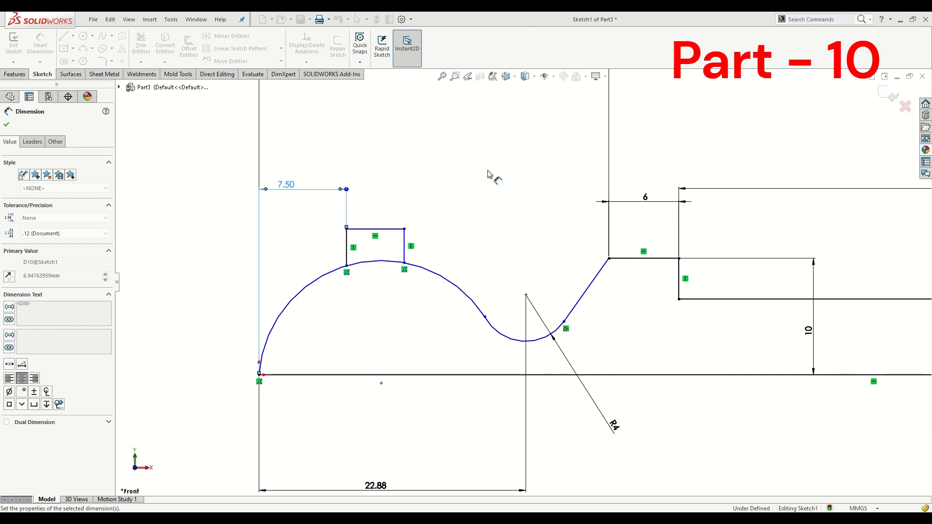
# Step: Dimension the length of the short horizontal line above the large arc at 5 mm
pyautogui.click(392, 232)
pyautogui.click(386, 229)
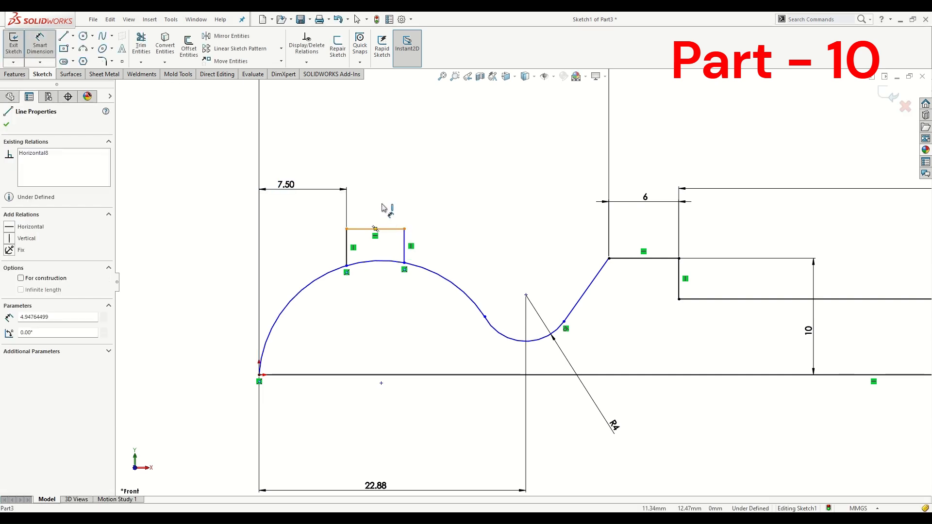
pyautogui.click(379, 209)
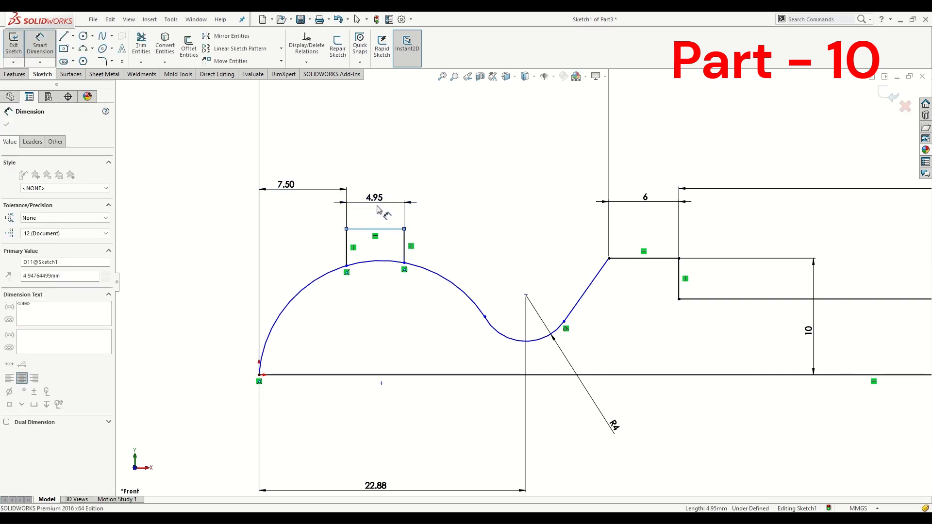
pyautogui.write('5')
pyautogui.press('Return')
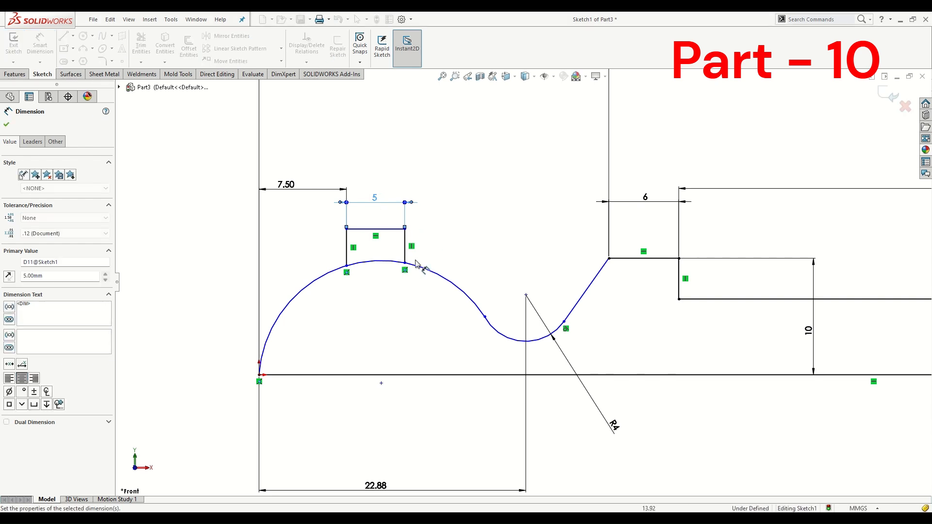
pyautogui.click(480, 211)
# Step: Dimension the radius of the large upward-bulging arc at 10.16 mm
pyautogui.scroll(2, 470, 305)
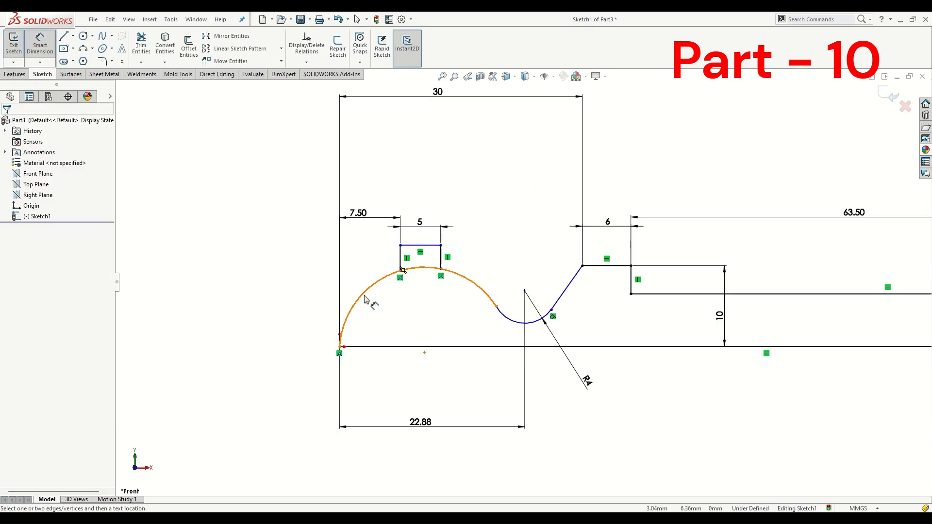
pyautogui.click(367, 293)
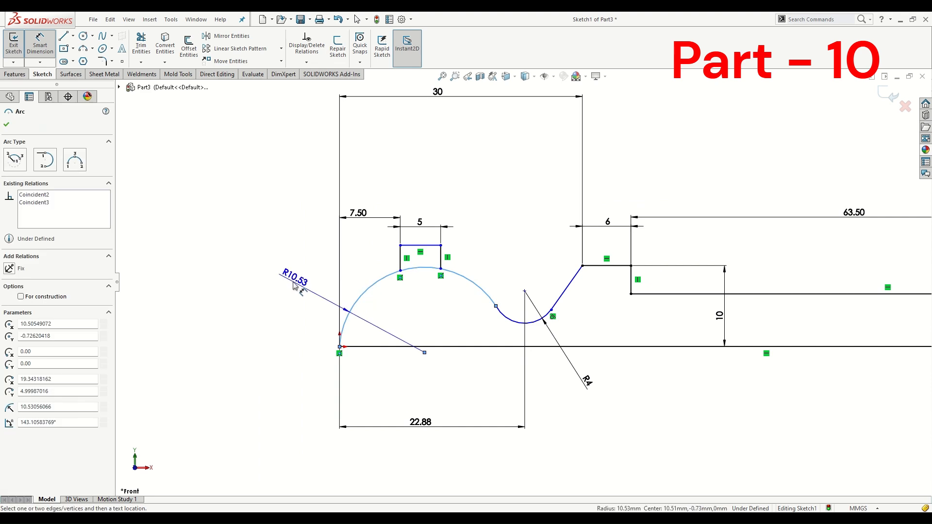
pyautogui.click(320, 340)
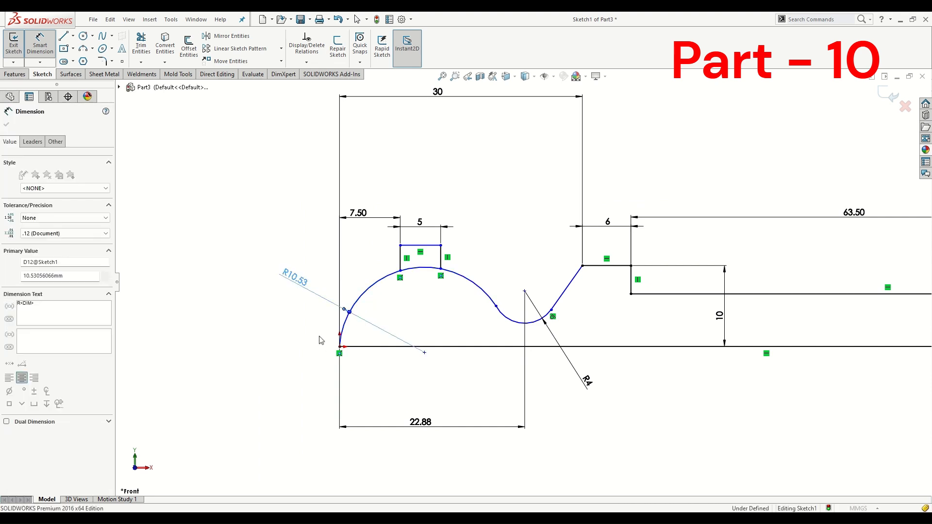
pyautogui.write('10.16')
pyautogui.press('Return')
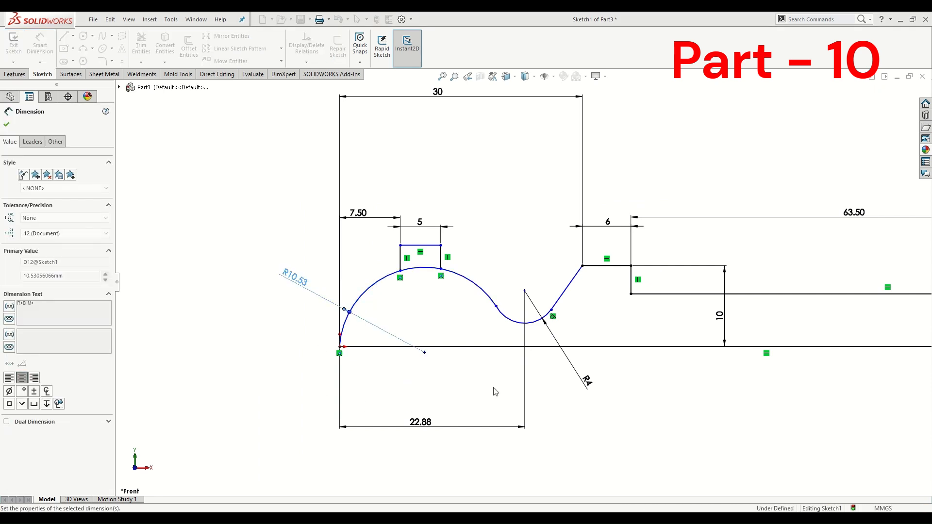
pyautogui.click(478, 404)
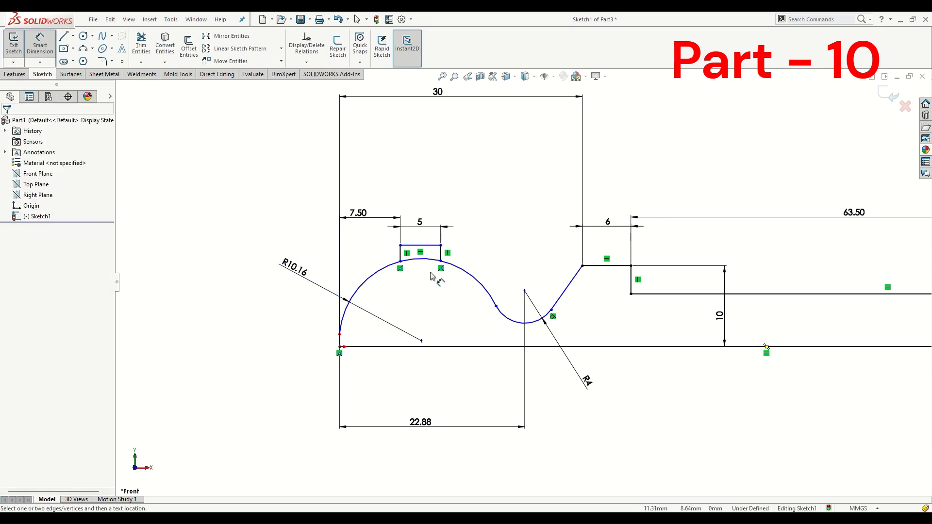
# Step: Dimension the vertical distance from the baseline to the short horizontal line above the large arc at 12.50 mm
pyautogui.click(434, 250)
pyautogui.click(388, 346)
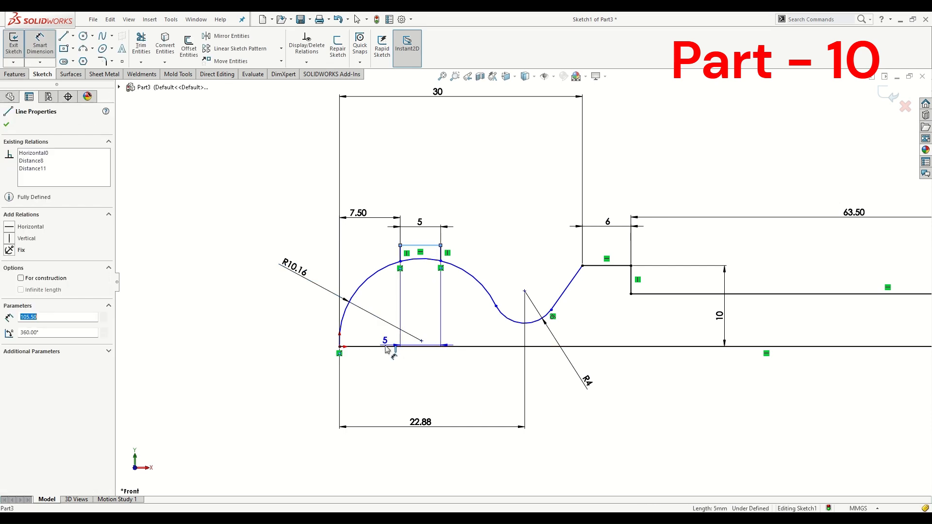
pyautogui.click(268, 324)
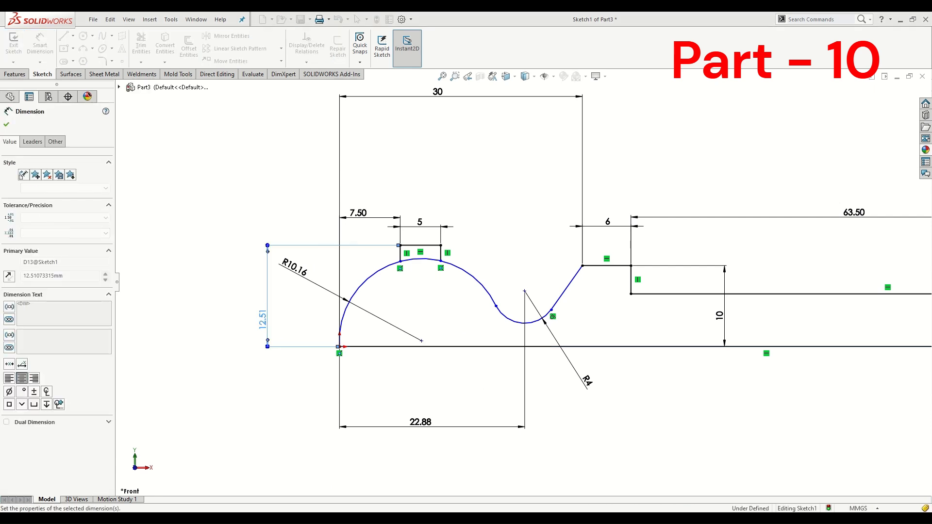
pyautogui.press('Return')
pyautogui.click(241, 417)
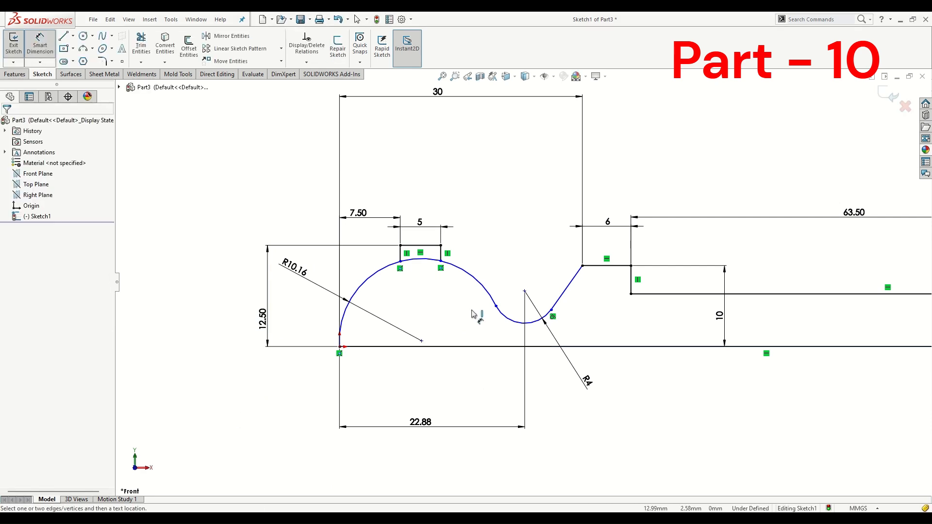
pyautogui.press('Escape')
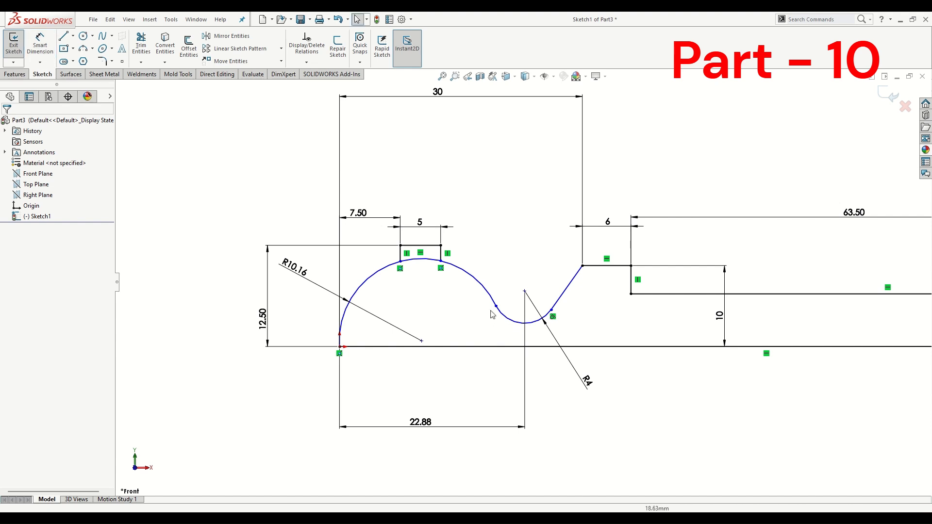
# Step: Make the large upward-bulging arc and the small downward-bulging arc tangent to each other
pyautogui.click(498, 311)
pyautogui.keyDown('ctrl'); pyautogui.click(503, 319); pyautogui.keyUp('ctrl')
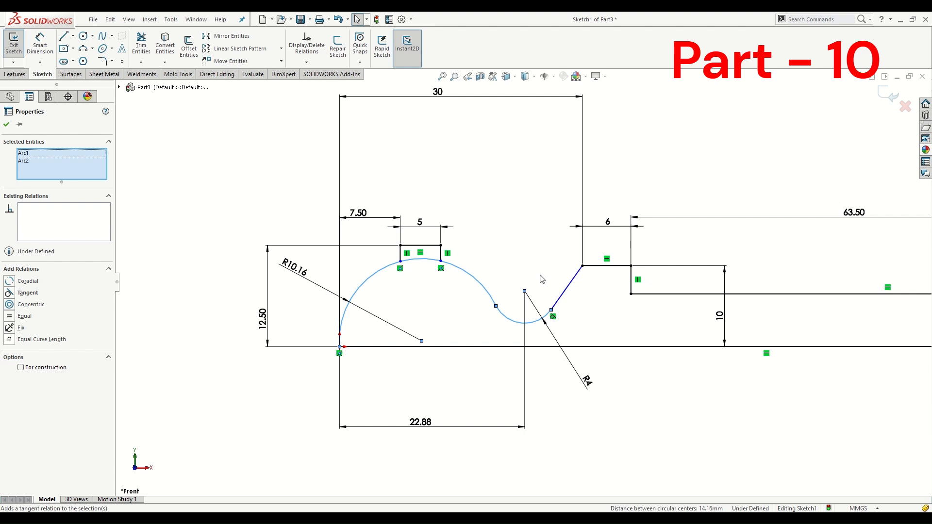
pyautogui.click(572, 420)
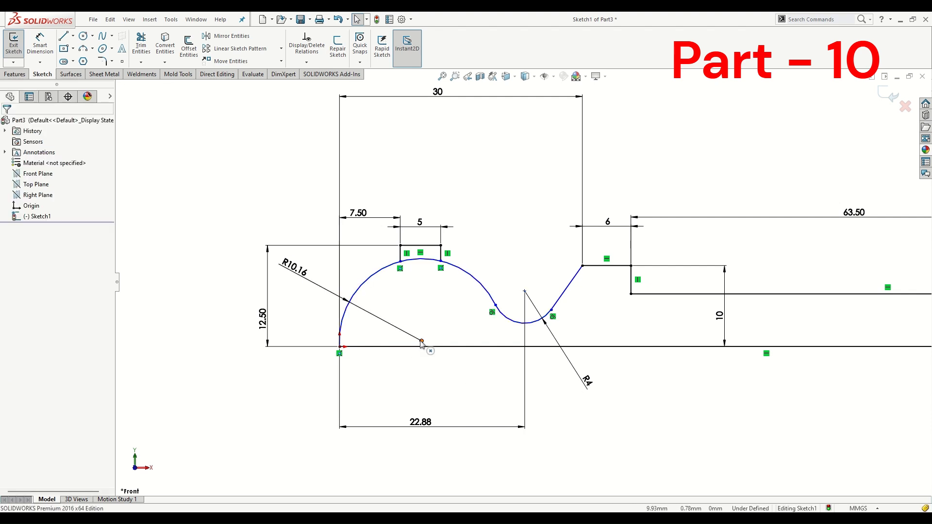
# Step: Make the centre point of the large upward-bulging arc coincident with the horizontal baseline
pyautogui.click(433, 358)
pyautogui.keyDown('ctrl'); pyautogui.click(436, 347); pyautogui.keyUp('ctrl')
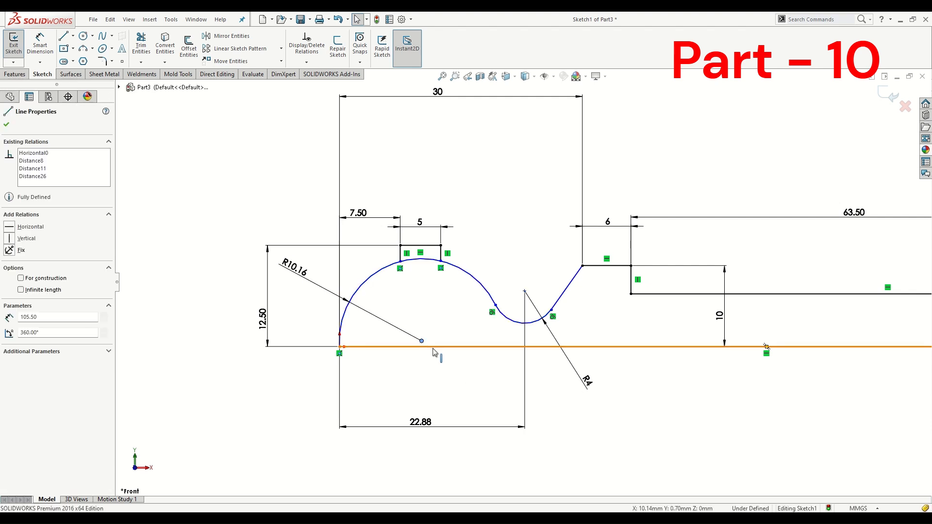
pyautogui.click(438, 387)
pyautogui.press('f')
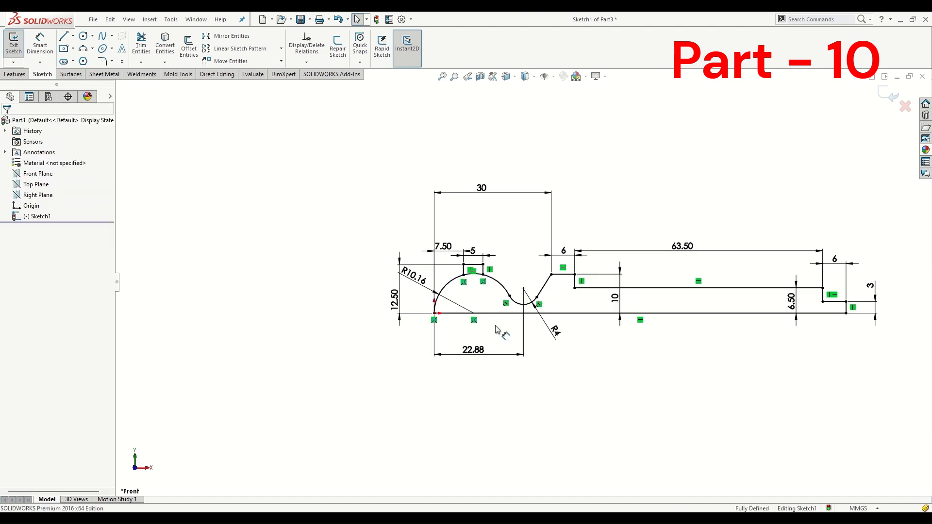
# Step: Trim away the segment of the large arc between the two short vertical lines of the raised collar
pyautogui.scroll(-5, 480, 277)
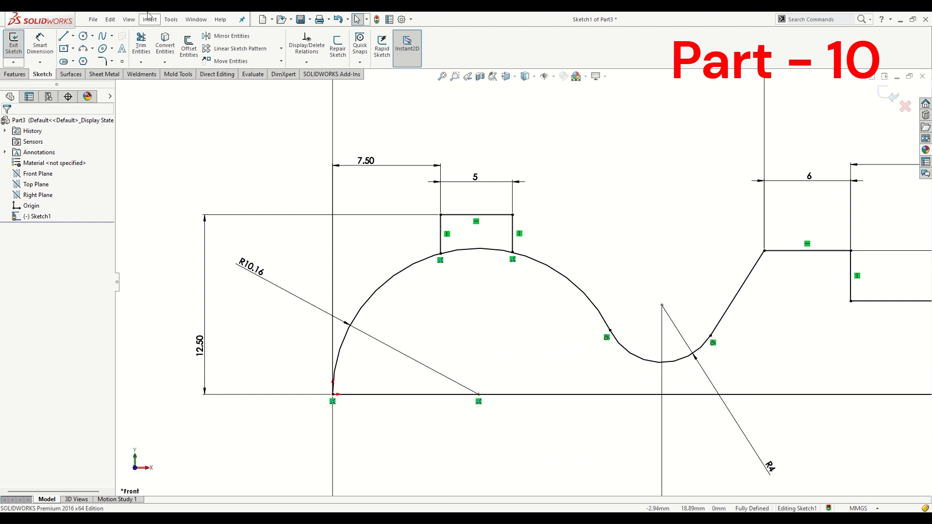
pyautogui.click(141, 43)
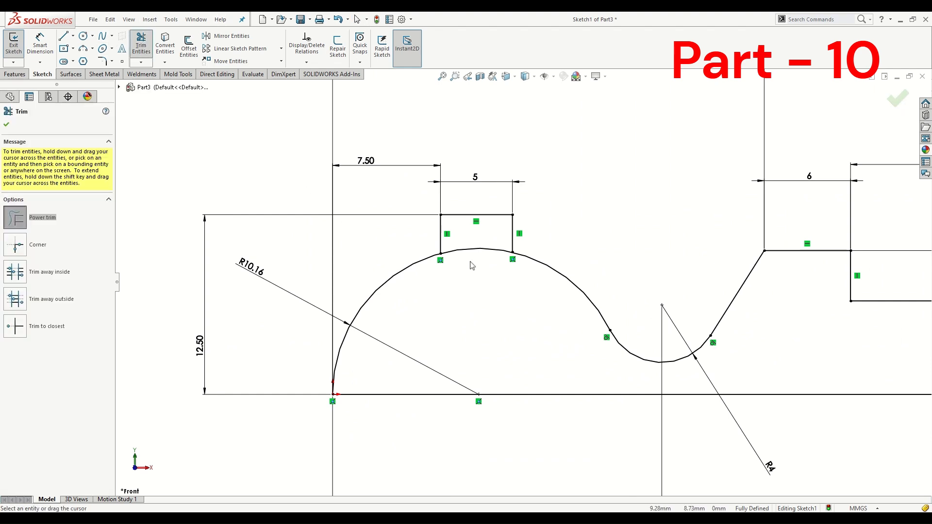
pyautogui.moveTo(464, 272); pyautogui.dragTo(475, 254)
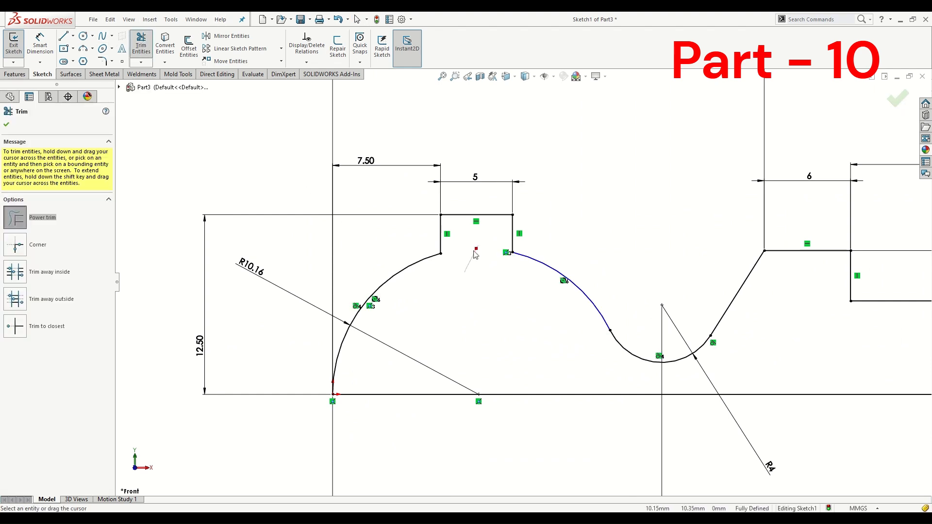
pyautogui.click(7, 124)
# Step: Revolve the closed half-profile 360 degrees about the horizontal baseline as a solid
pyautogui.click(14, 74)
pyautogui.click(46, 46)
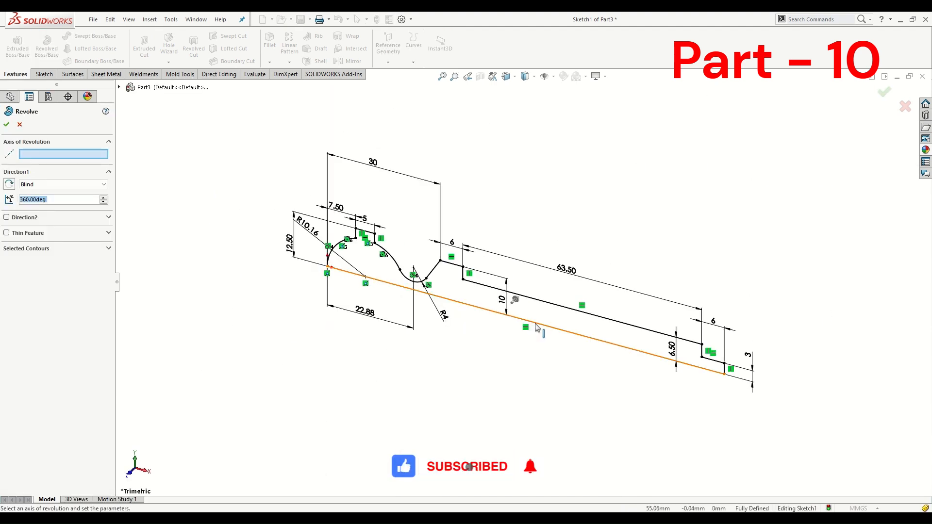
pyautogui.click(536, 324)
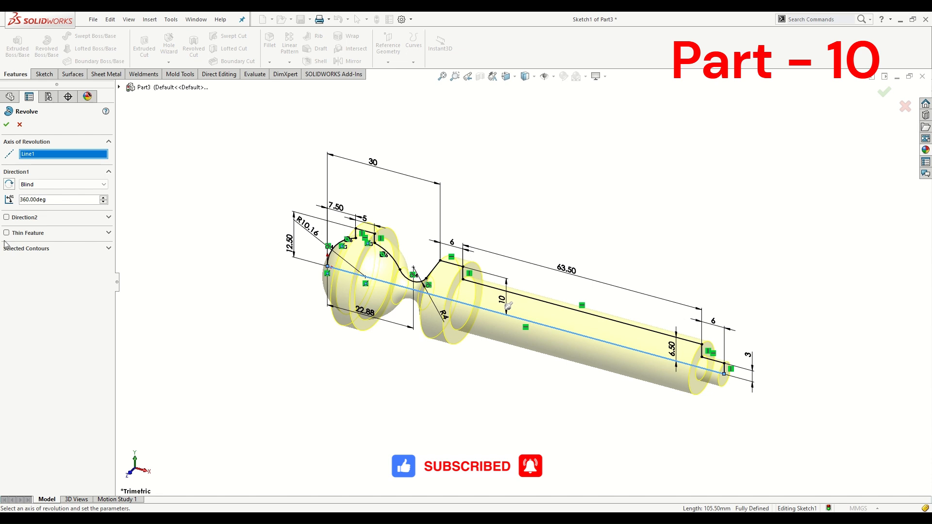
pyautogui.click(6, 125)
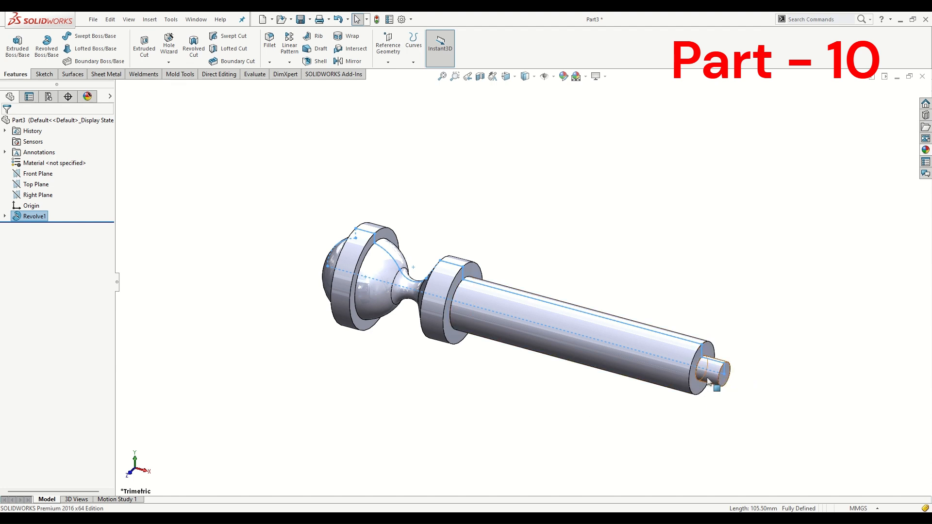
# Step: Chamfer the outer end edge of the small end pin with a distance of 0.5 mm at 45 degrees
pyautogui.scroll(-5, 714, 377)
pyautogui.click(678, 255)
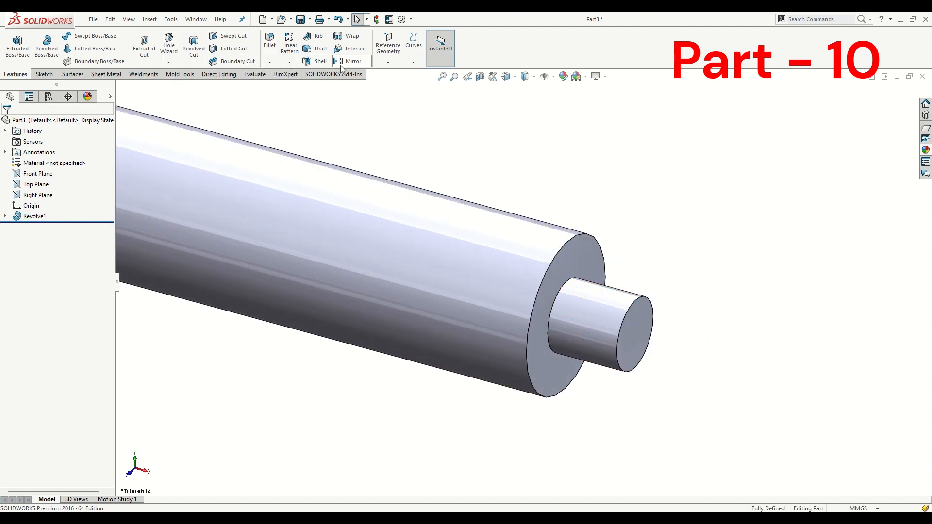
pyautogui.click(269, 61)
pyautogui.click(275, 87)
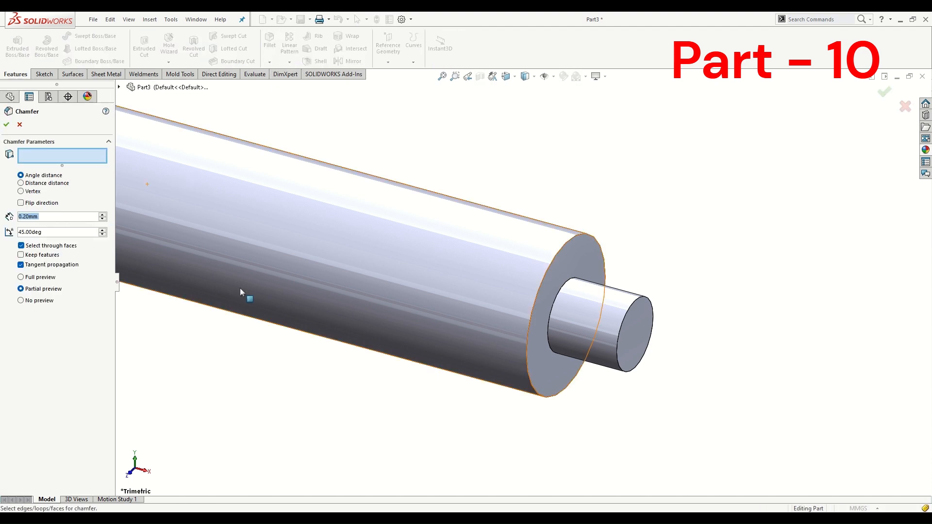
pyautogui.click(639, 304)
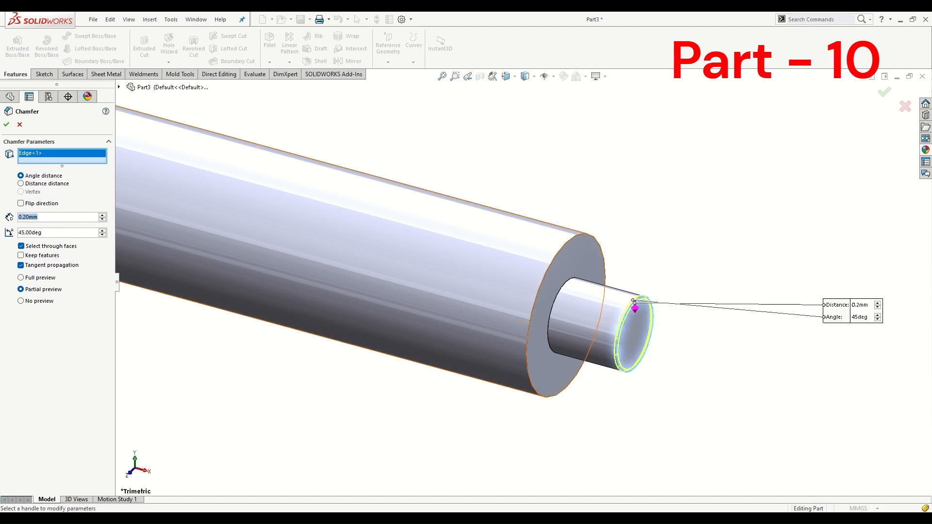
pyautogui.write('0.5')
pyautogui.press('Return')
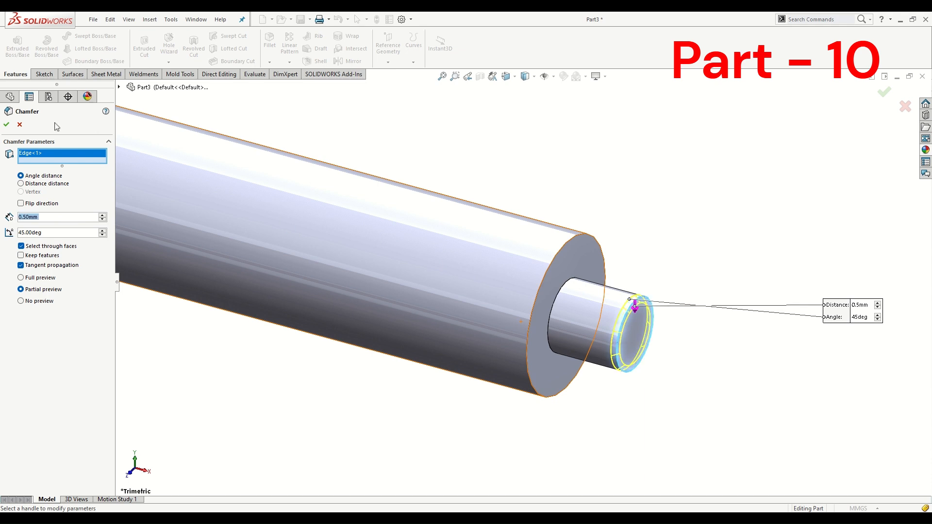
pyautogui.click(6, 126)
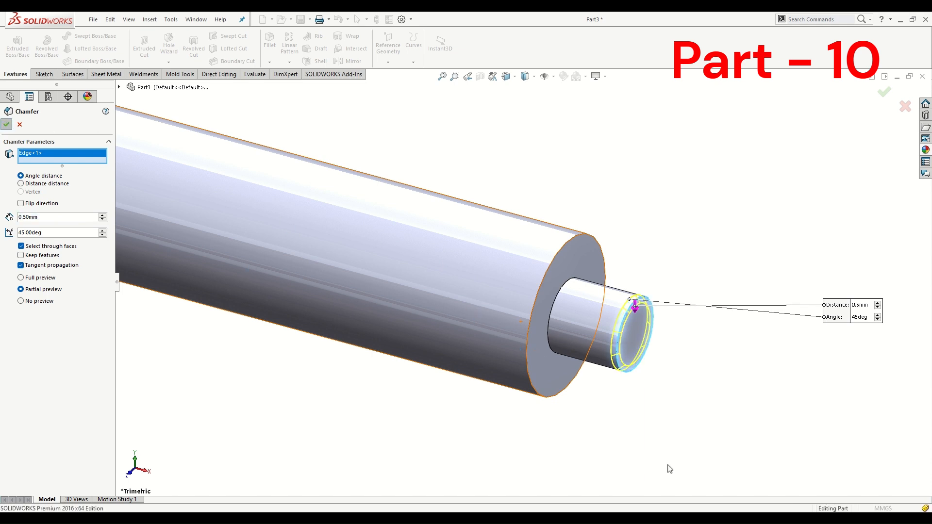
pyautogui.click(605, 429)
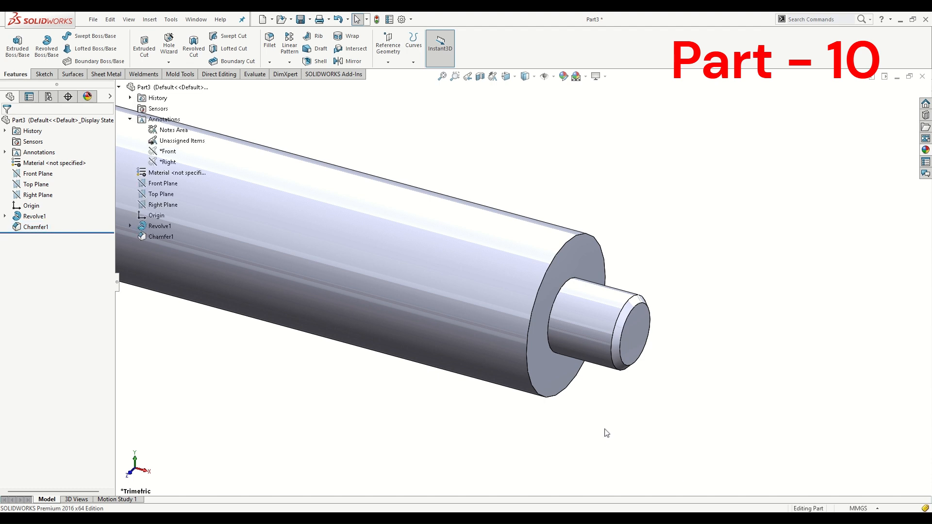
# Step: Fillet the outer cylindrical faces of the ball's collar and the shaft's collar with a symmetric 0.2 mm radius
pyautogui.scroll(8, 604, 429)
pyautogui.scroll(-5, 290, 197)
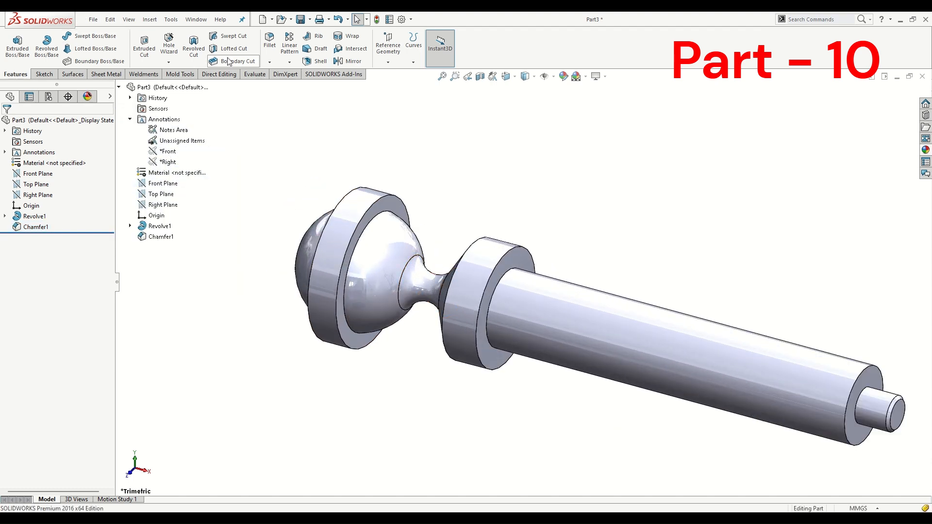
pyautogui.click(286, 43)
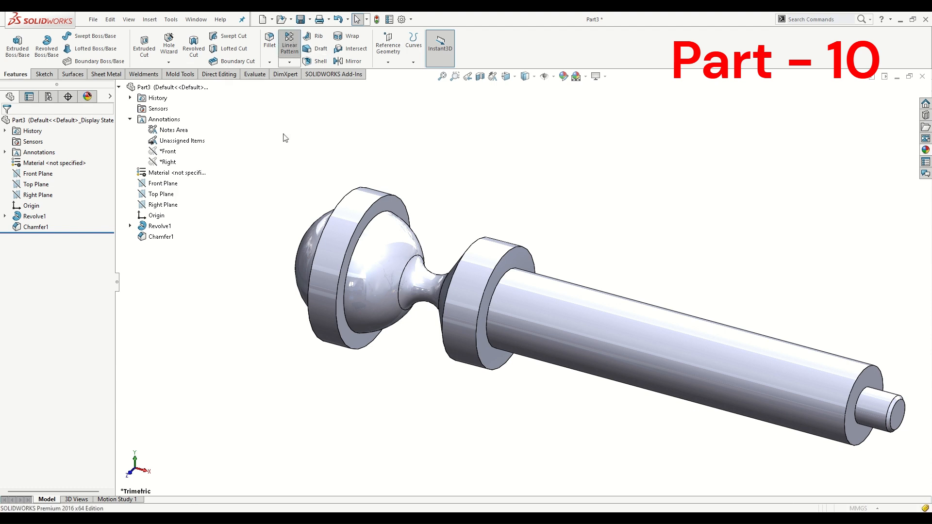
pyautogui.click(20, 124)
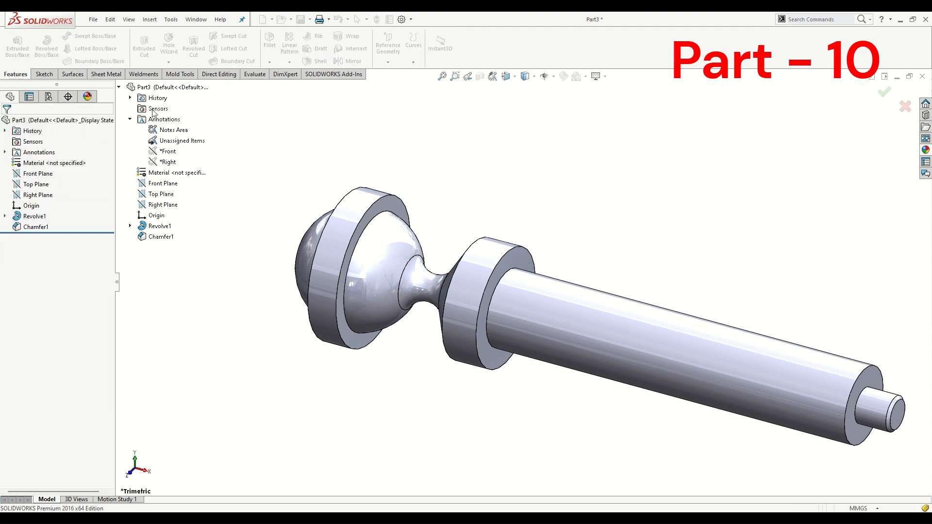
pyautogui.click(268, 45)
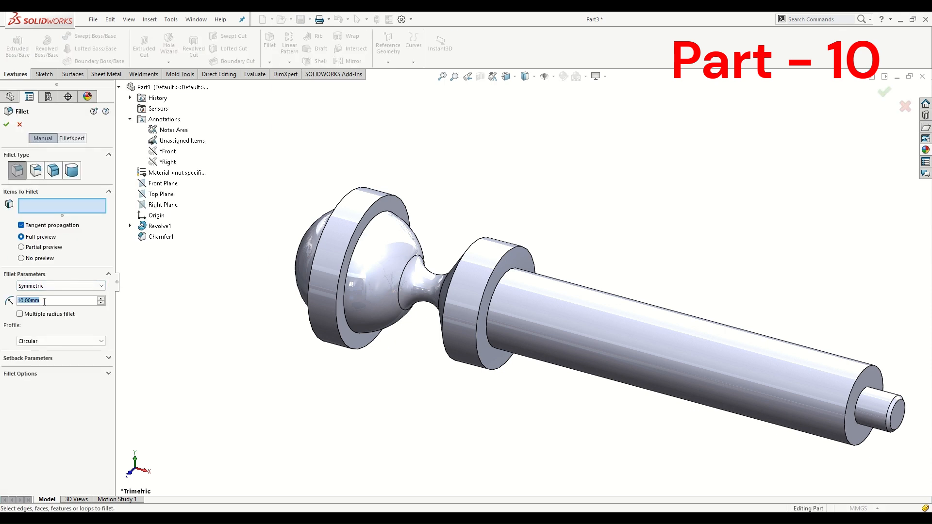
pyautogui.write('.2')
pyautogui.press('Return')
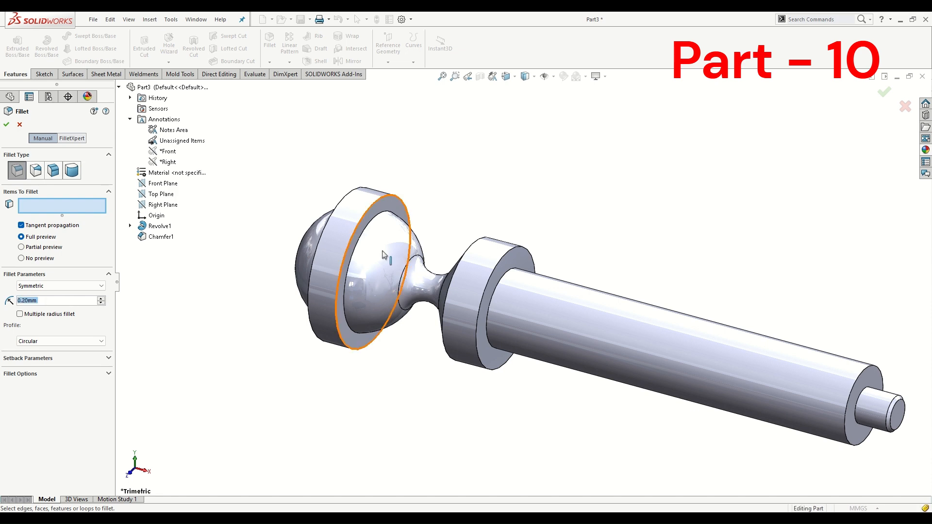
pyautogui.click(360, 201)
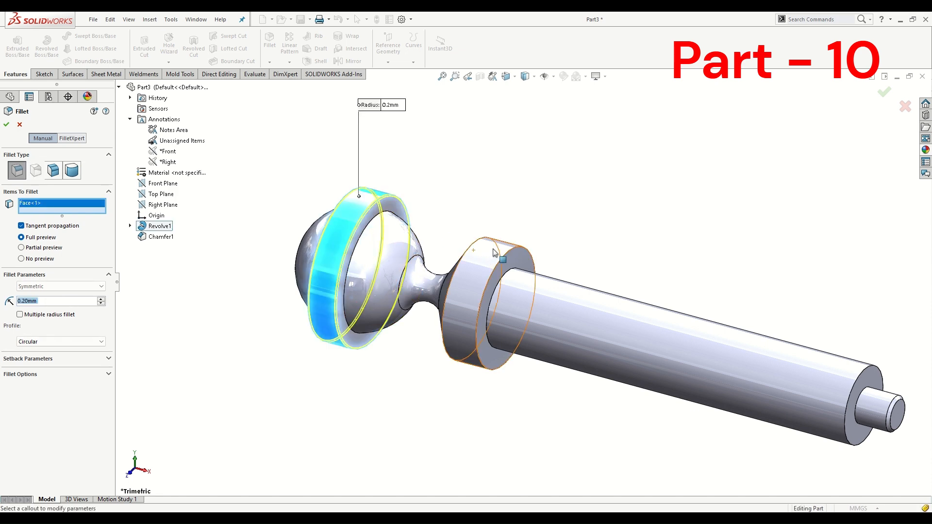
pyautogui.click(493, 251)
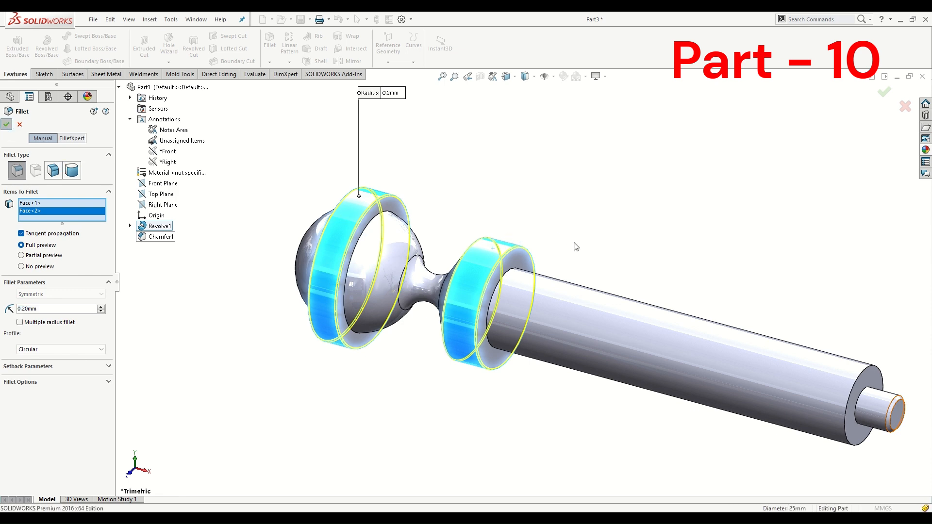
pyautogui.press('z')
pyautogui.press('z')
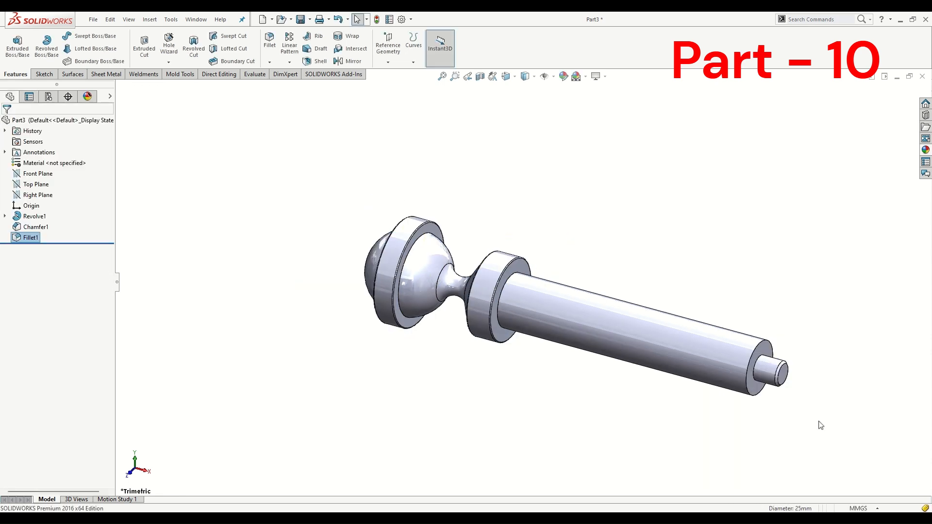
# Step: Add a cosmetic thread at the small end pin's edge using standard IS, Machine Threads, size M6 and Up to Next
pyautogui.scroll(-5, 820, 425)
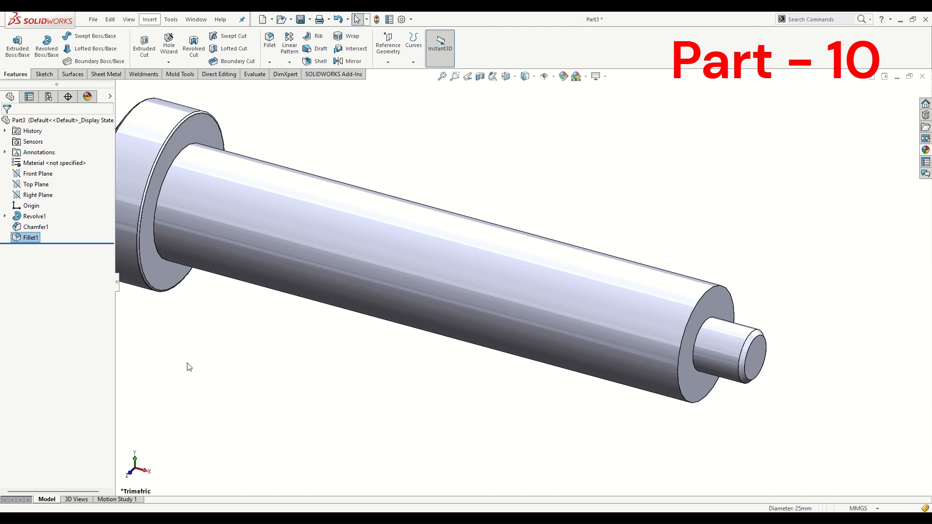
pyautogui.click(277, 442)
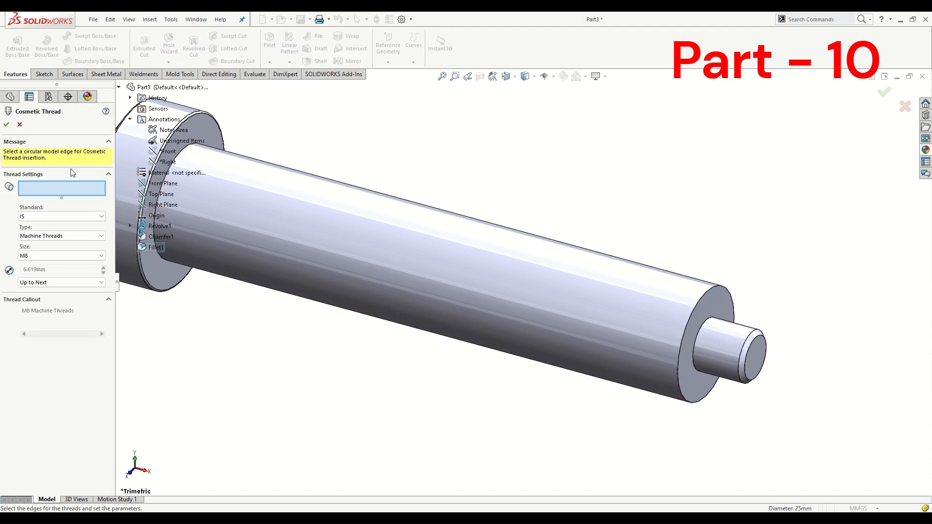
pyautogui.click(763, 335)
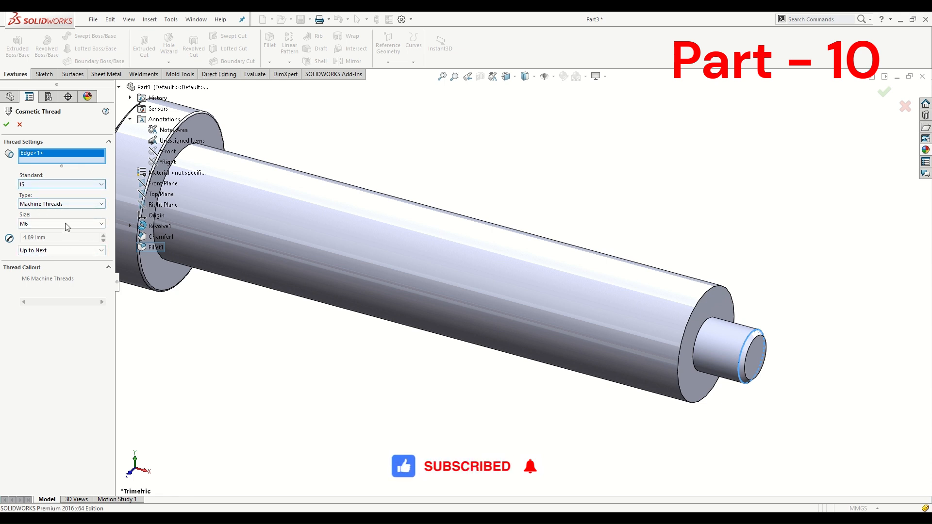
pyautogui.click(6, 125)
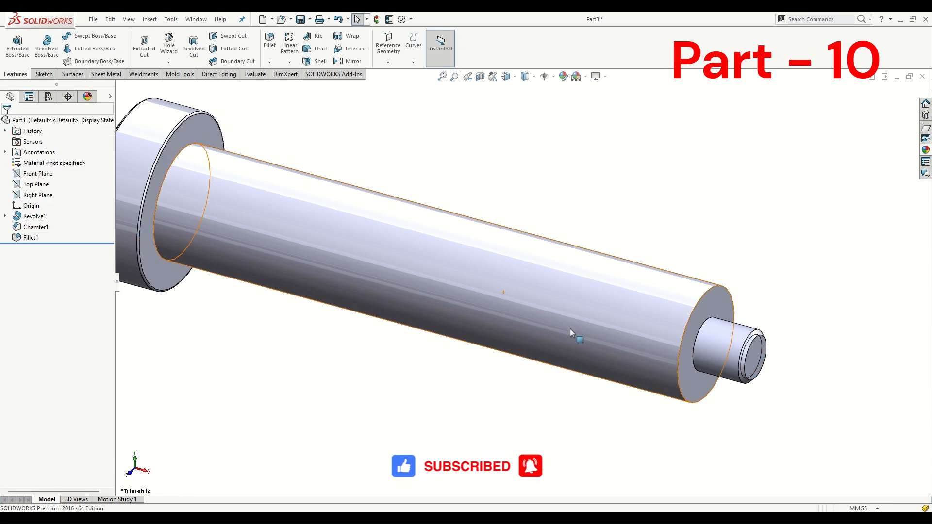
pyautogui.scroll(3, 594, 342)
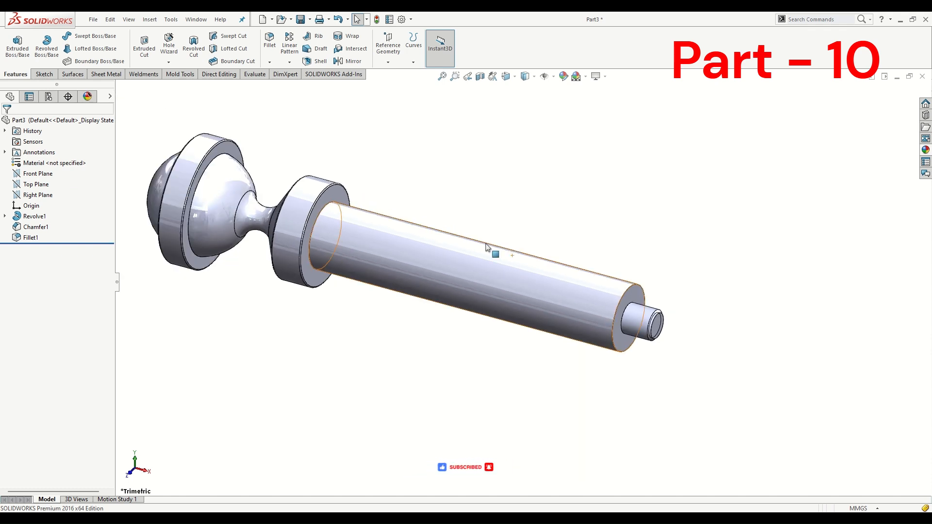
pyautogui.scroll(-1, 465, 226)
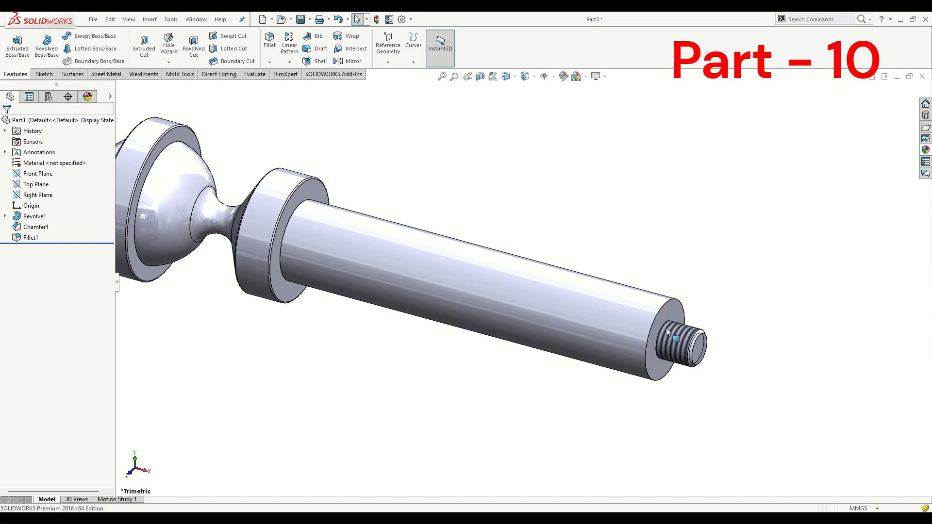
# Step: Apply the polished steel appearance to the whole part and change its colour to a dark standard swatch
pyautogui.scroll(-3, 665, 328)
pyautogui.scroll(5, 666, 328)
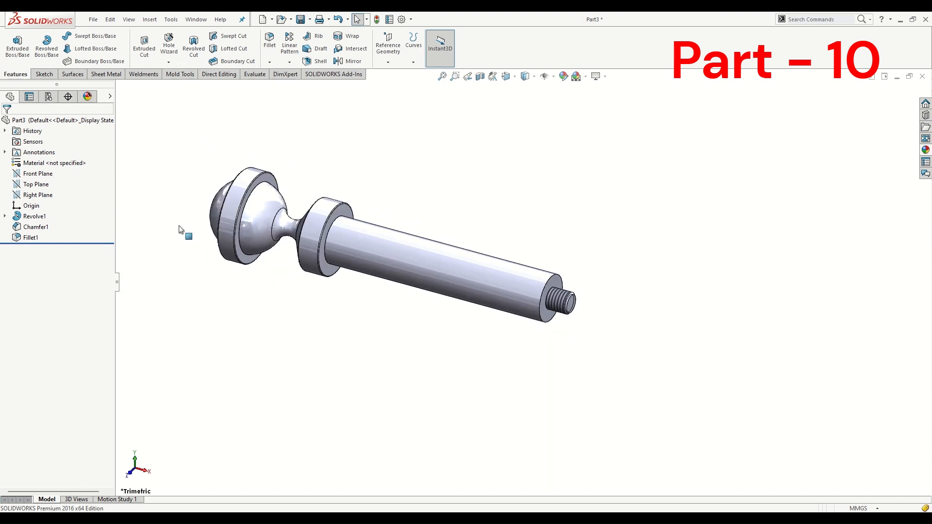
pyautogui.scroll(-1, 212, 185)
pyautogui.click(926, 150)
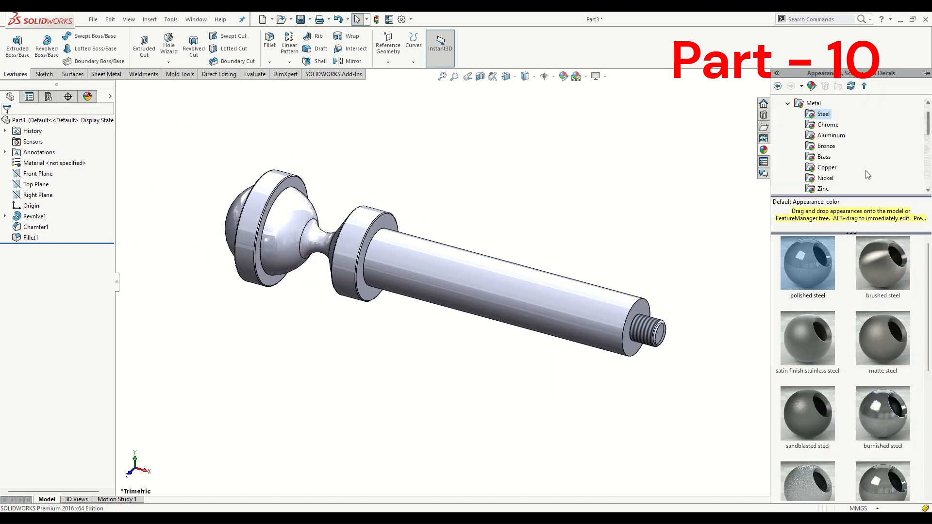
pyautogui.doubleClick(831, 250)
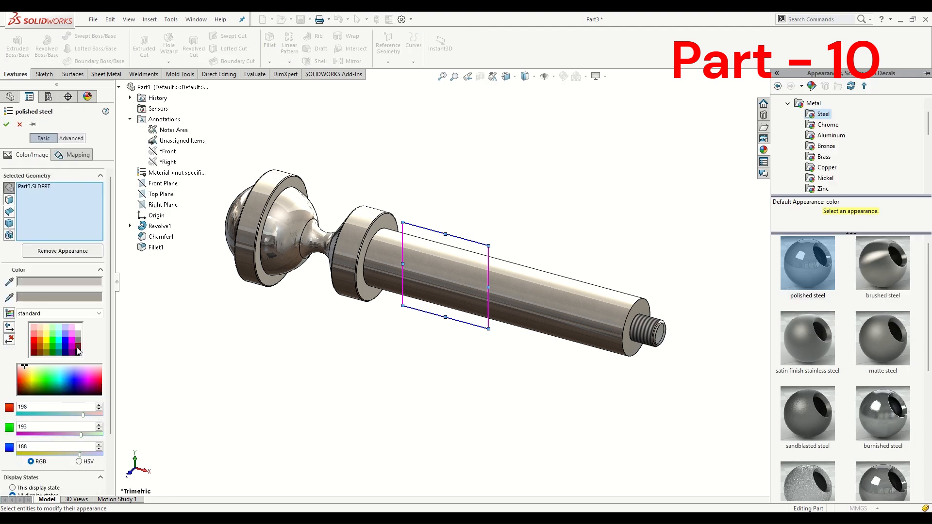
pyautogui.click(77, 350)
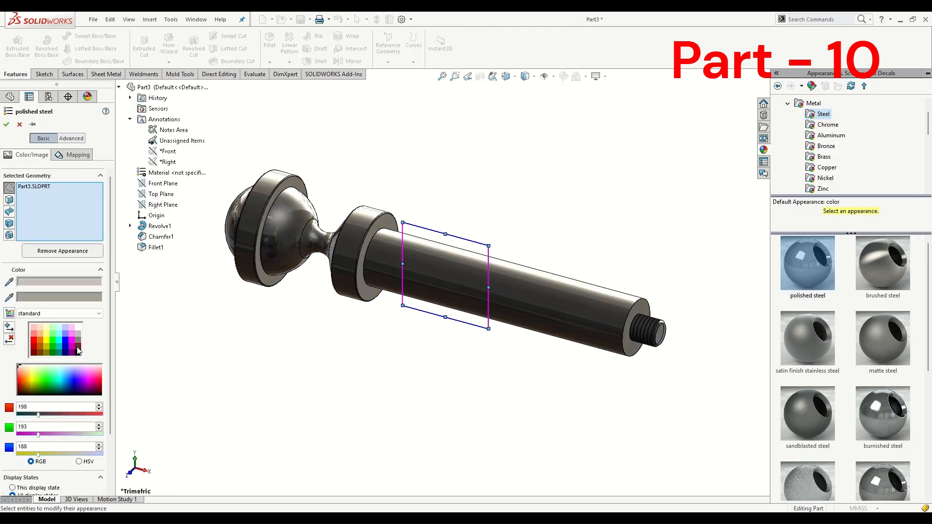
pyautogui.click(6, 125)
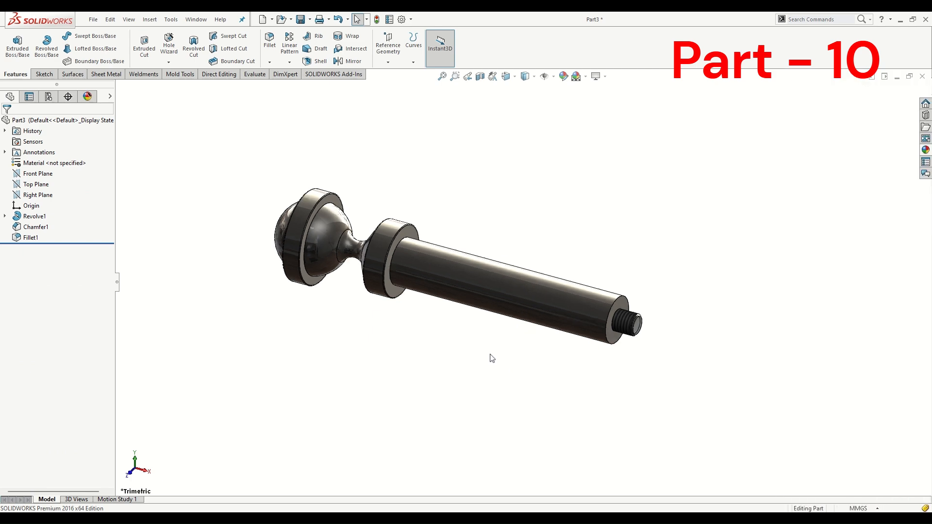
# Step: Set the view orientation of the finished part to Isometric
pyautogui.click(512, 77)
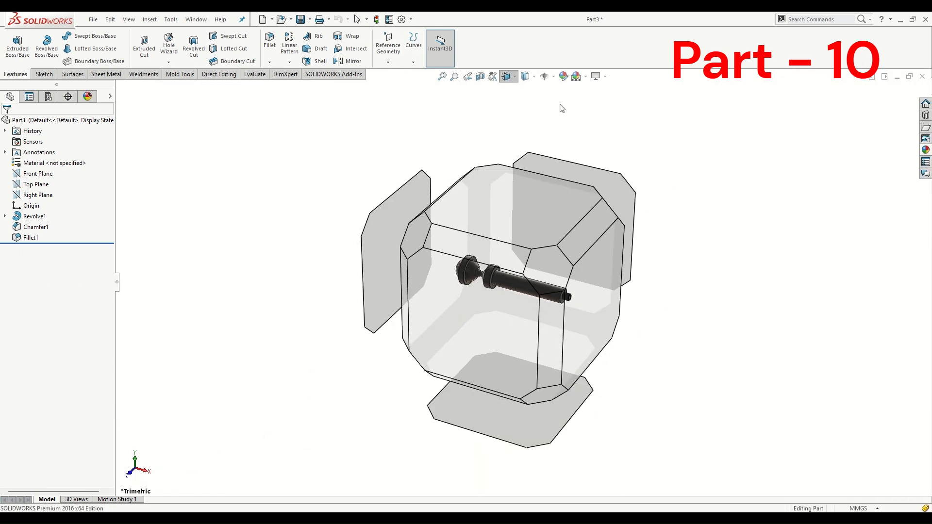
pyautogui.click(560, 105)
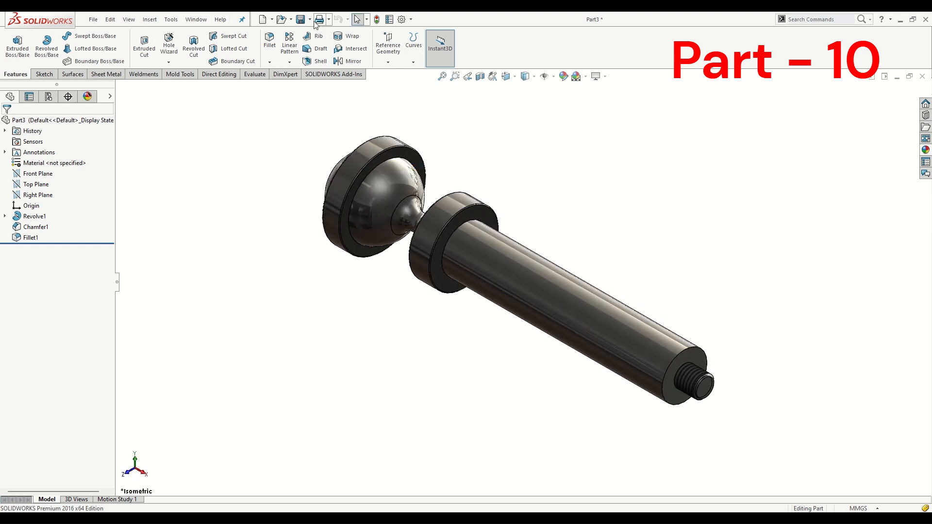